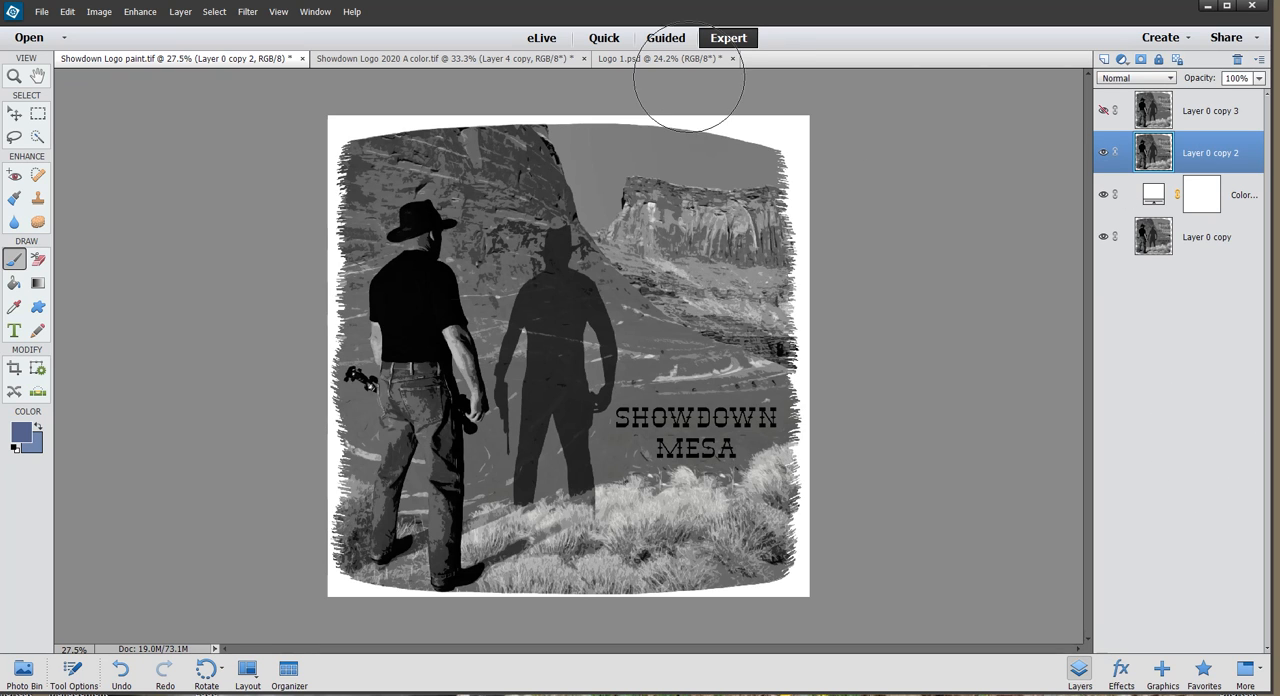
In Logo 1.psd, hide the two lowest landscape layers to isolate the man and his shadow, and show both layers again.
left_click(660, 58)
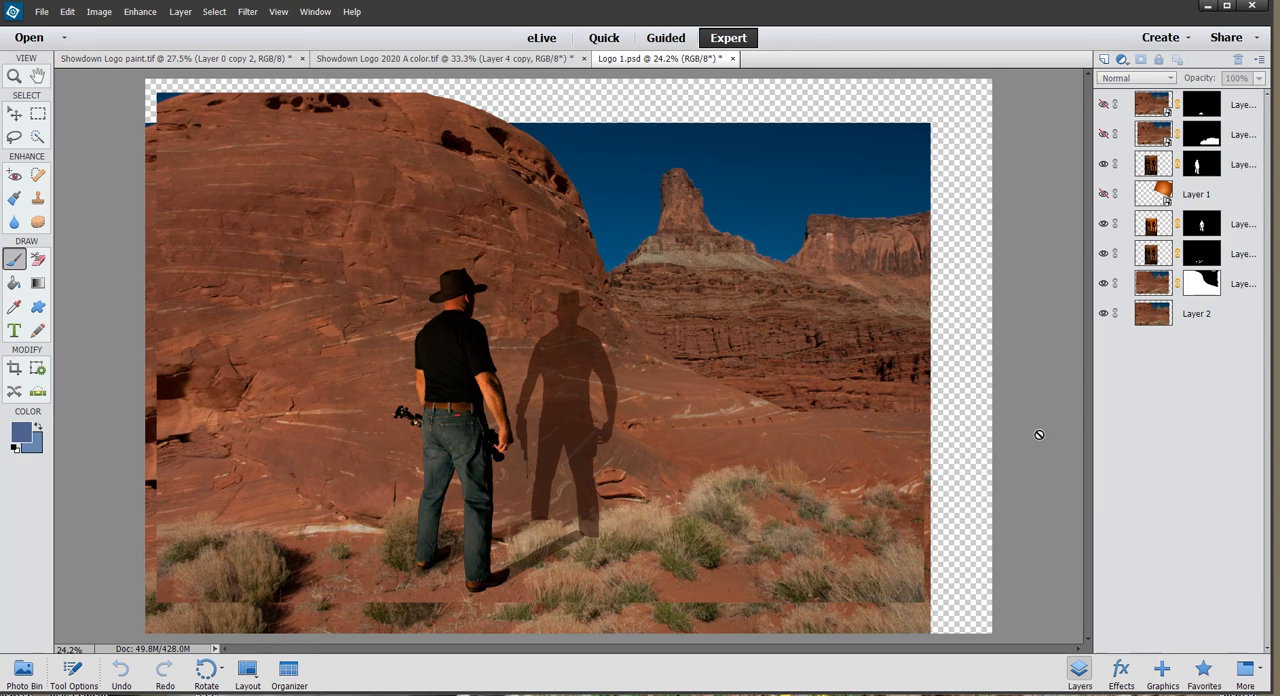
left_click(1103, 314)
left_click(1103, 284)
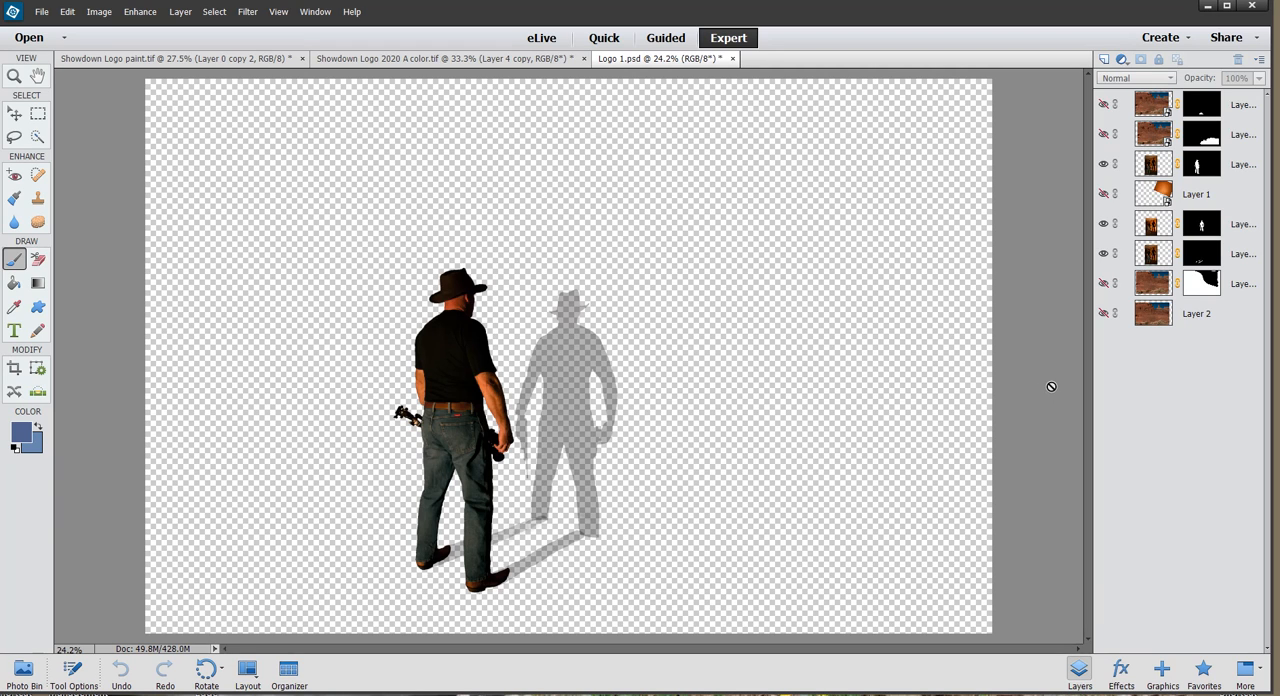
left_click(1103, 314)
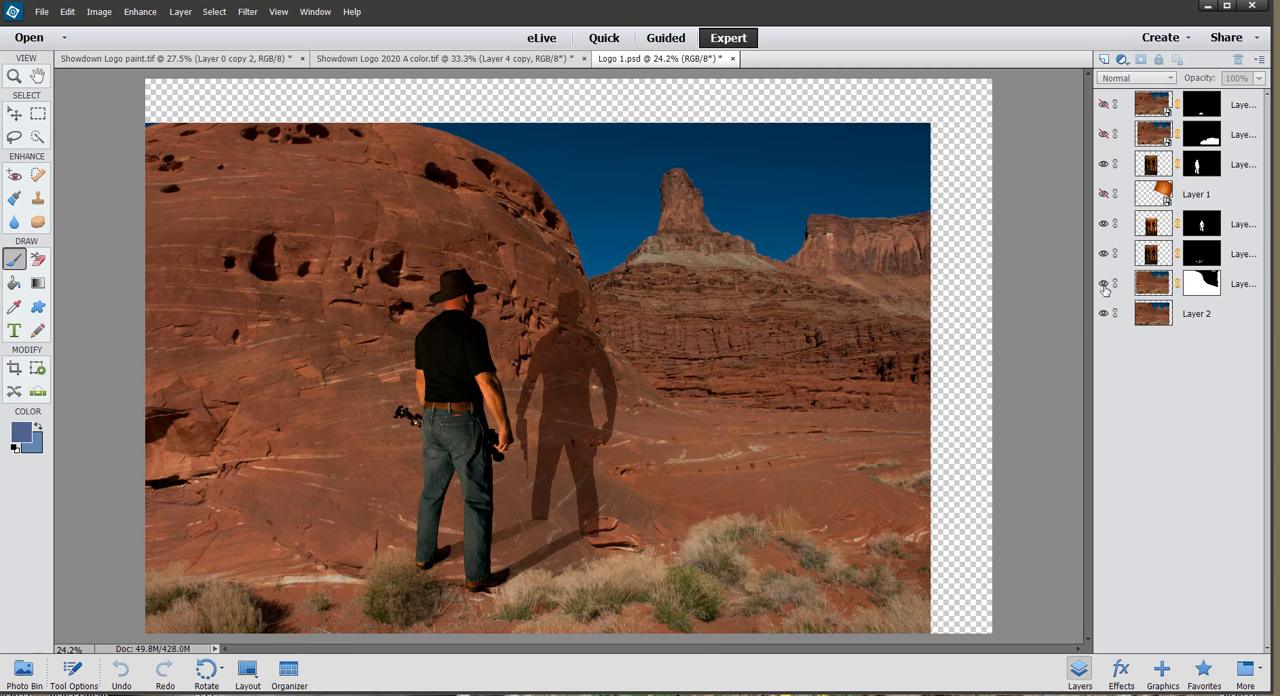
left_click(1103, 285)
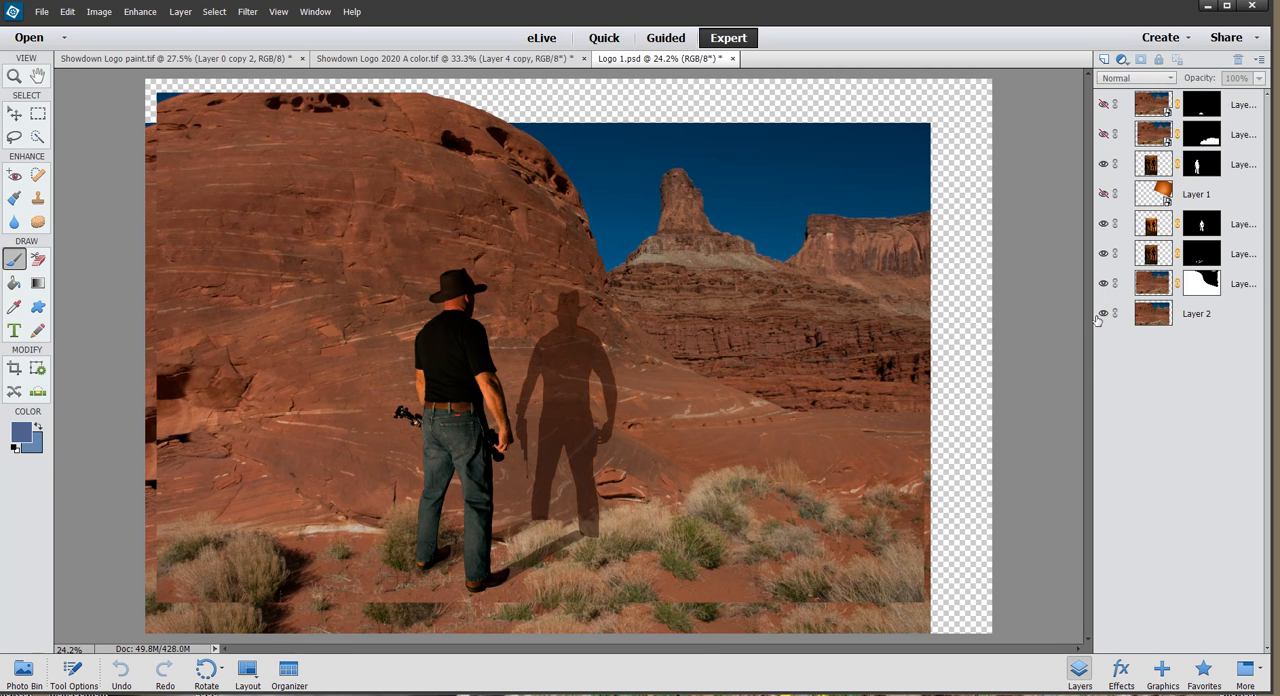
Make Layer 1 and the two topmost masked landscape layers visible.
left_click(1104, 195)
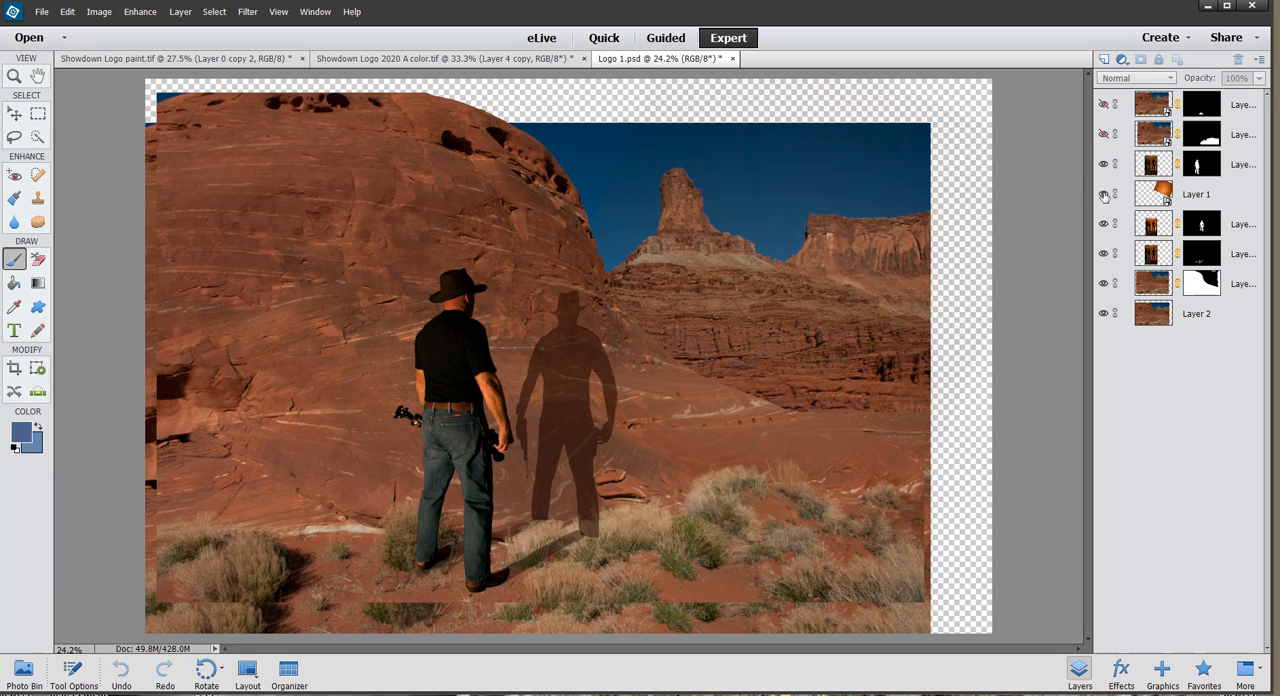
left_click(1104, 136)
left_click(1104, 106)
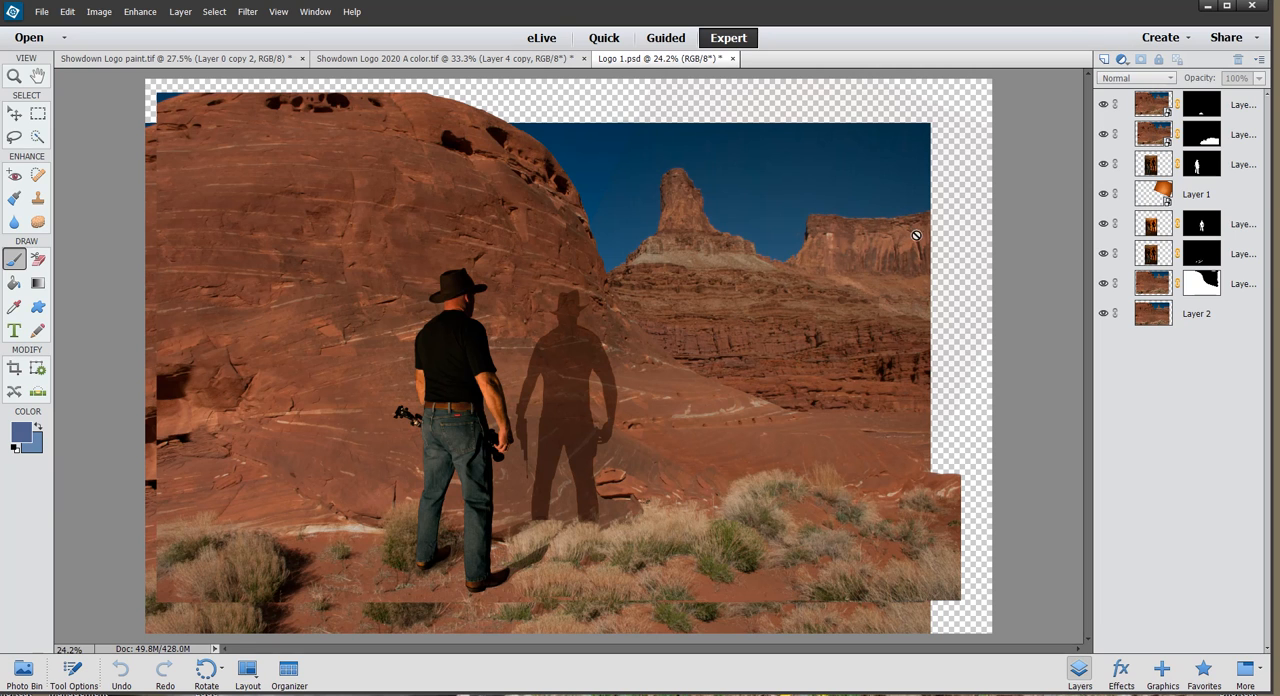
Show Layer 4 copy in Showdown Logo 2020 A color.tif and try the Cutout filter with 8 levels and edge simplicity 0.
left_click(482, 62)
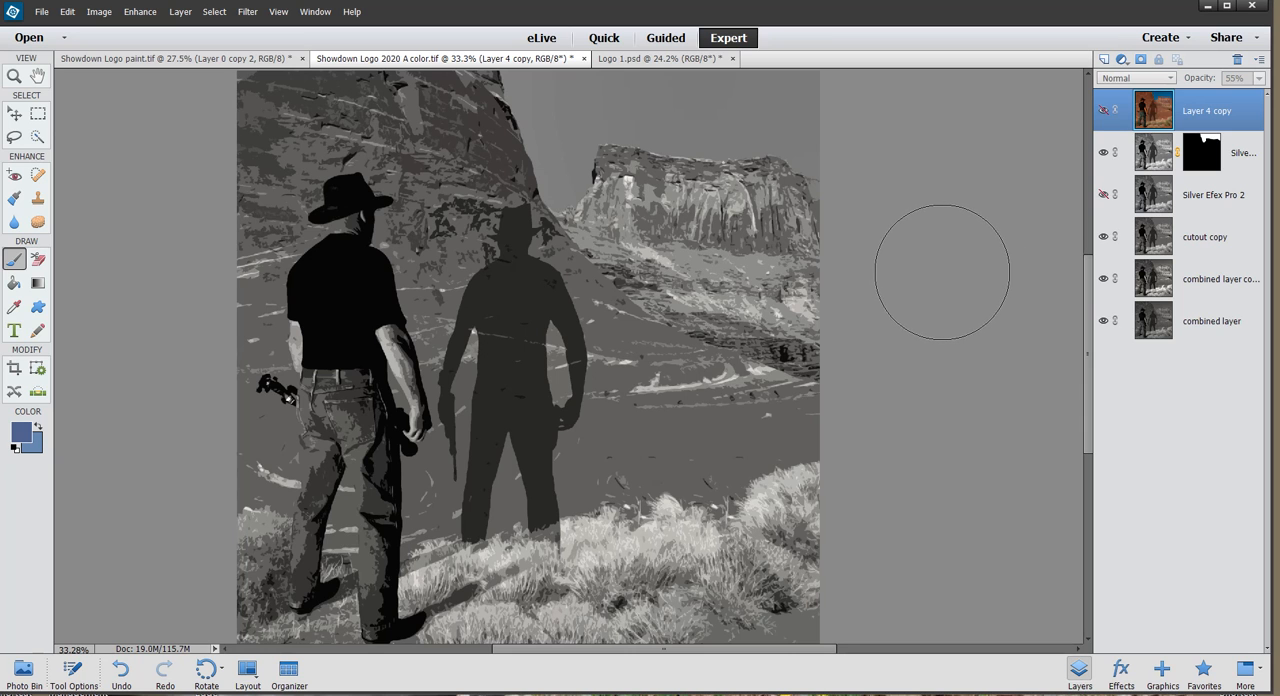
left_click(1104, 111)
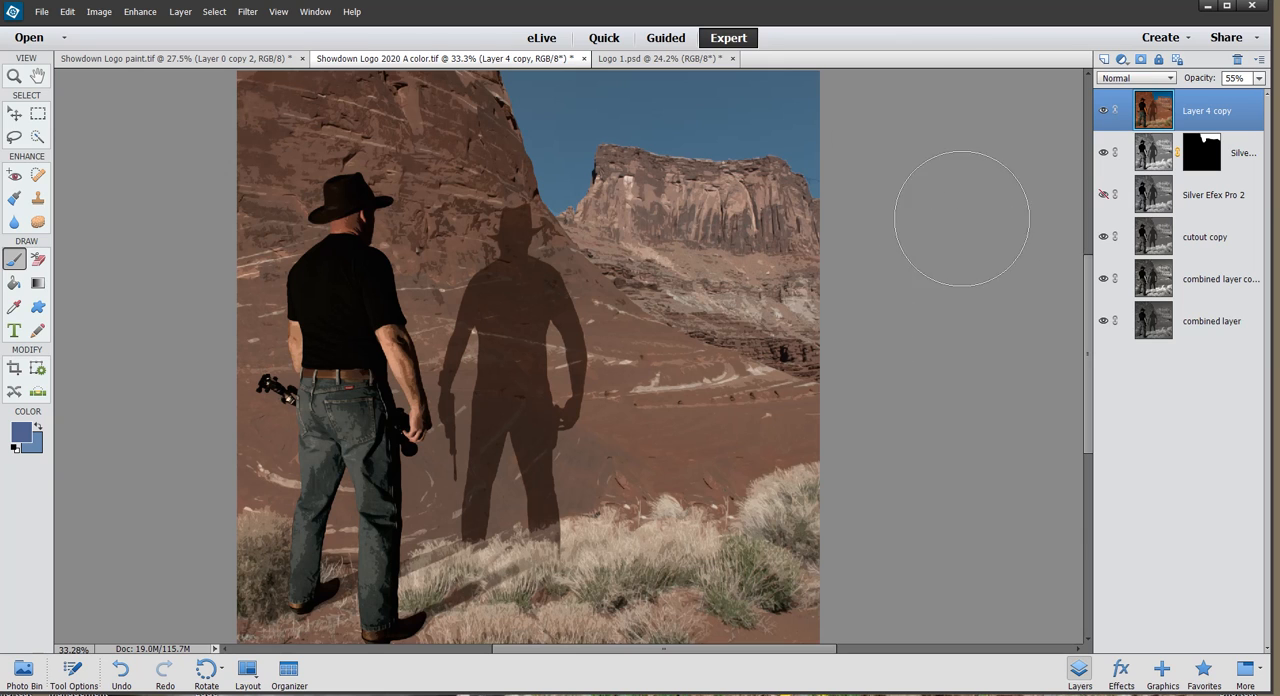
left_click(248, 12)
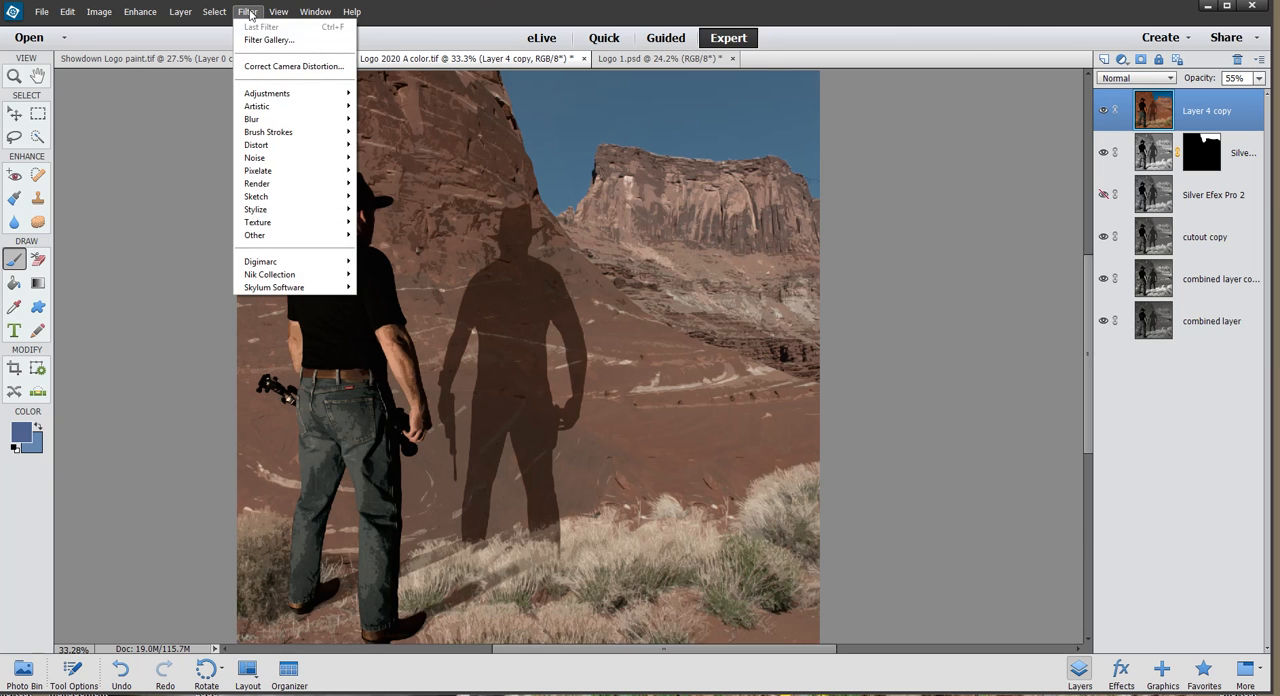
mouse_move(265, 109)
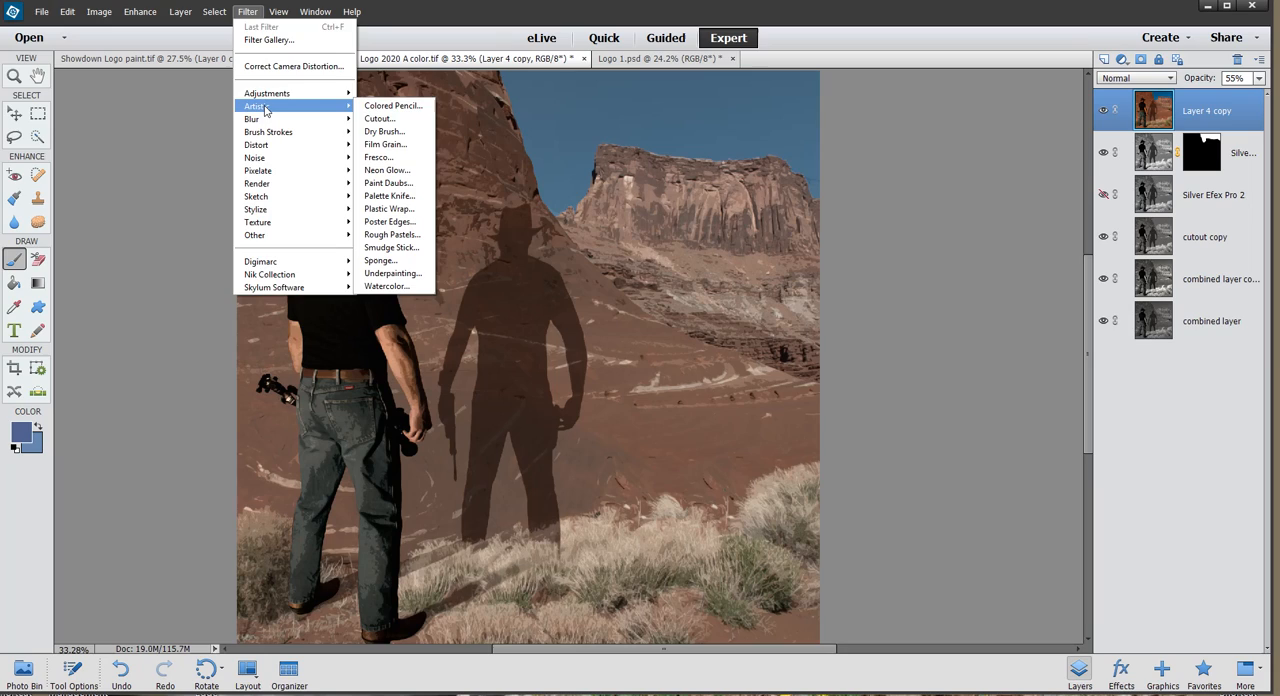
left_click(385, 119)
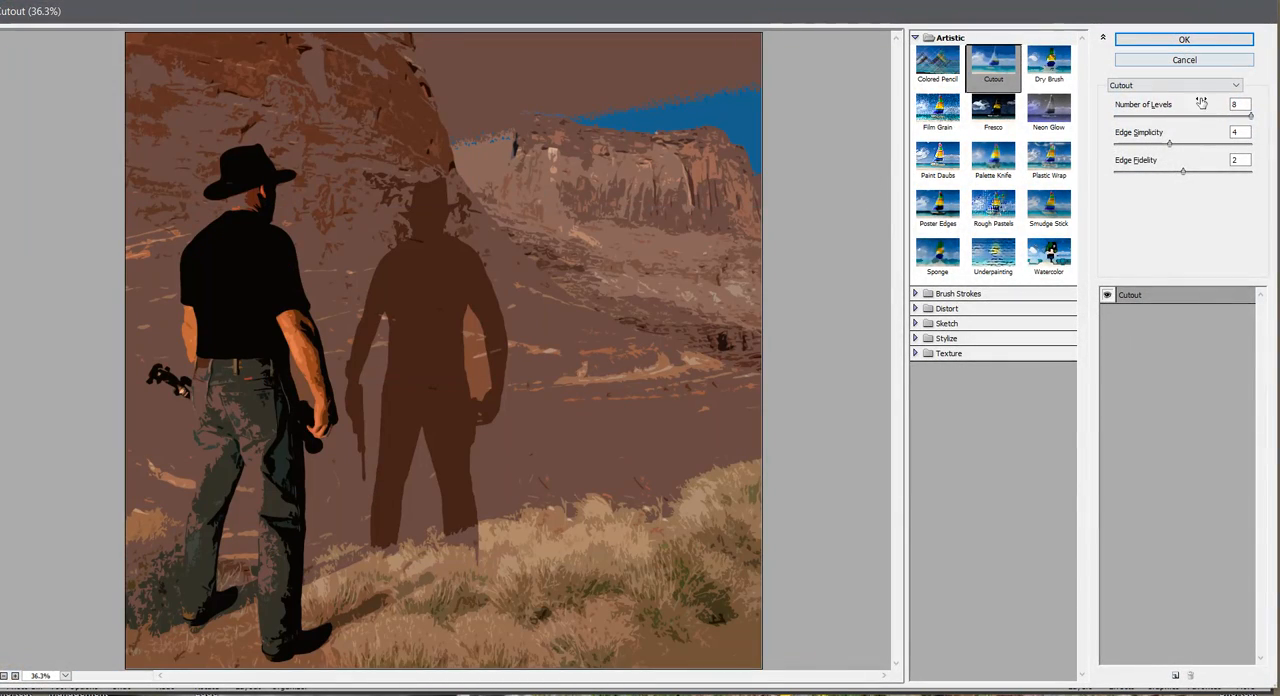
mouse_move(1248, 118)
left_mouse_down()
mouse_move(1219, 122)
mouse_move(1248, 118)
left_mouse_up()
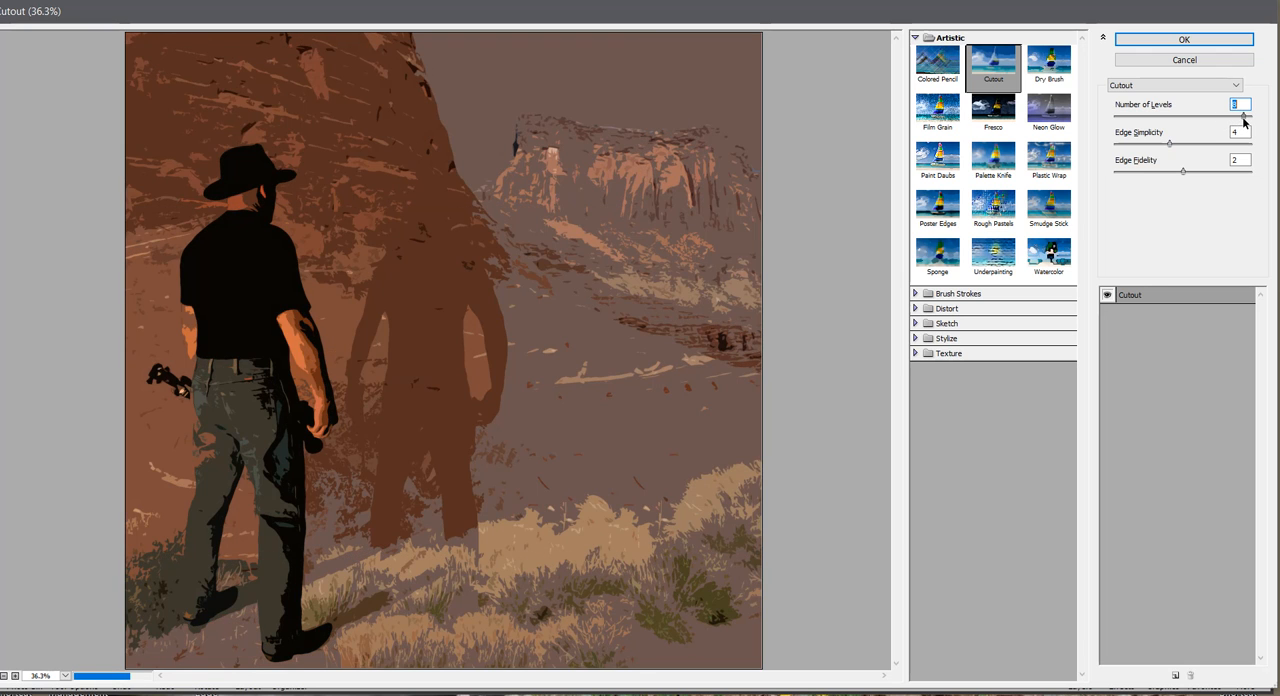
left_click_drag(1169, 146, 1139, 146)
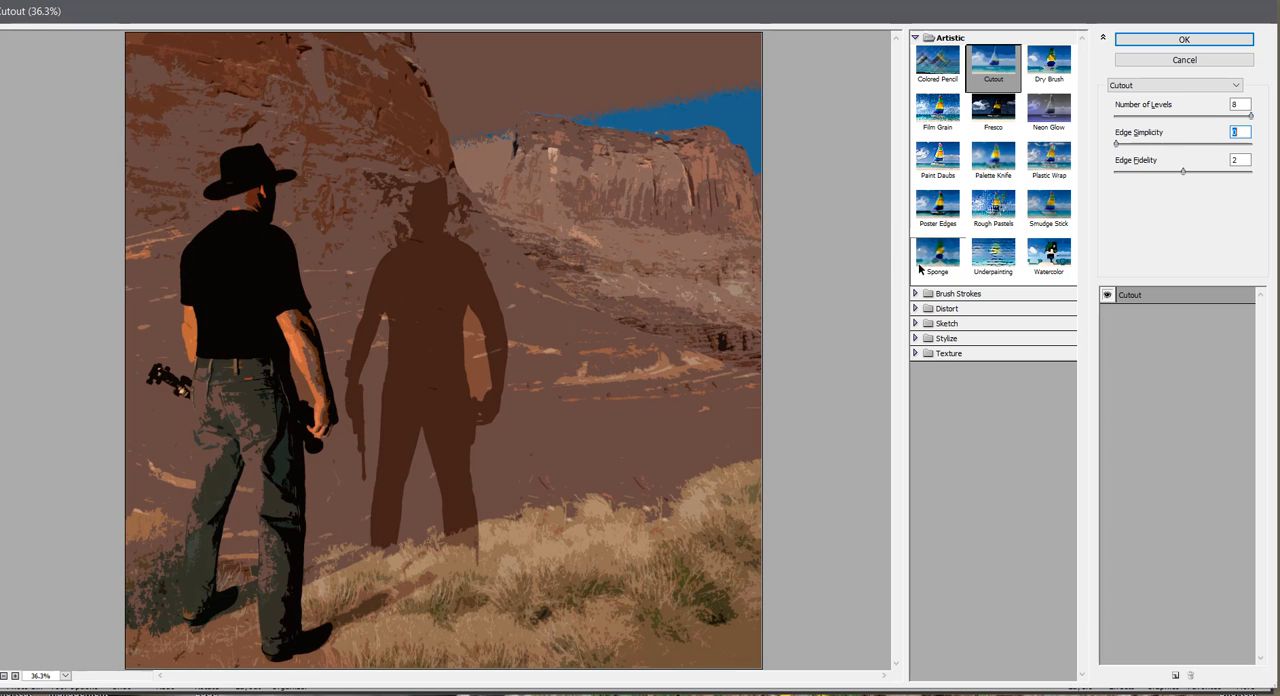
left_click(1212, 58)
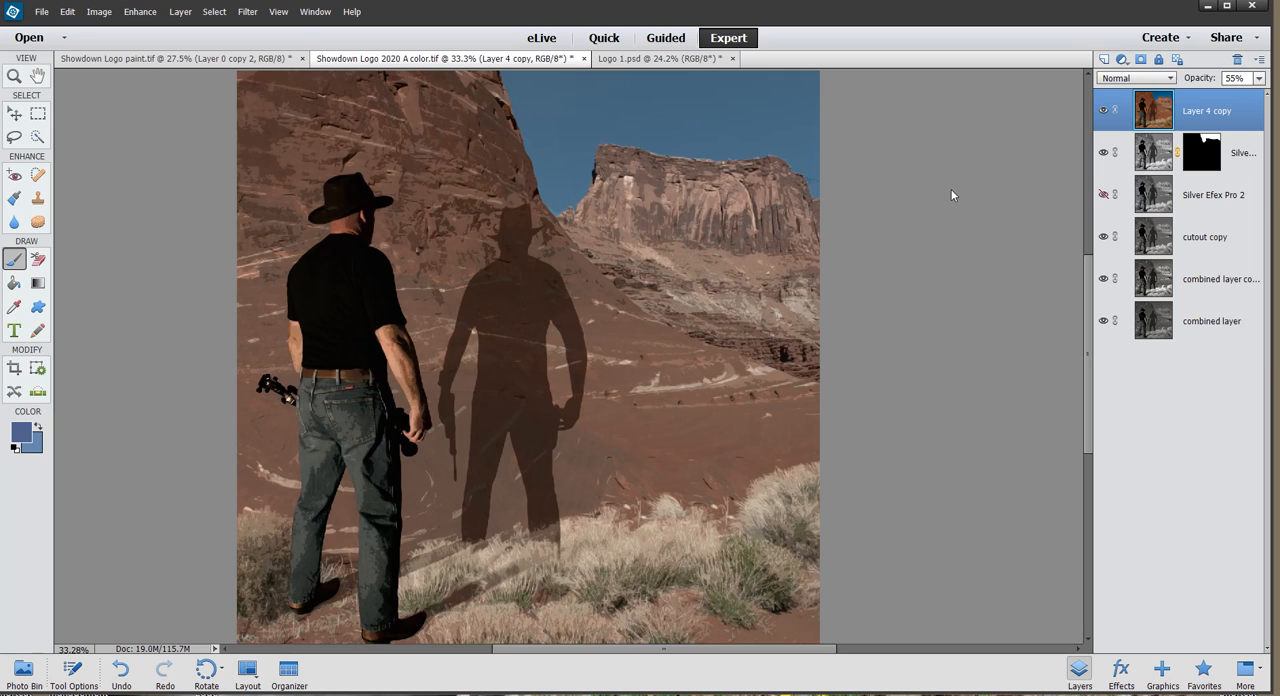
Hide Layer 4 copy and make the Silver Efex Pro 2 layer visible.
left_click(1103, 110)
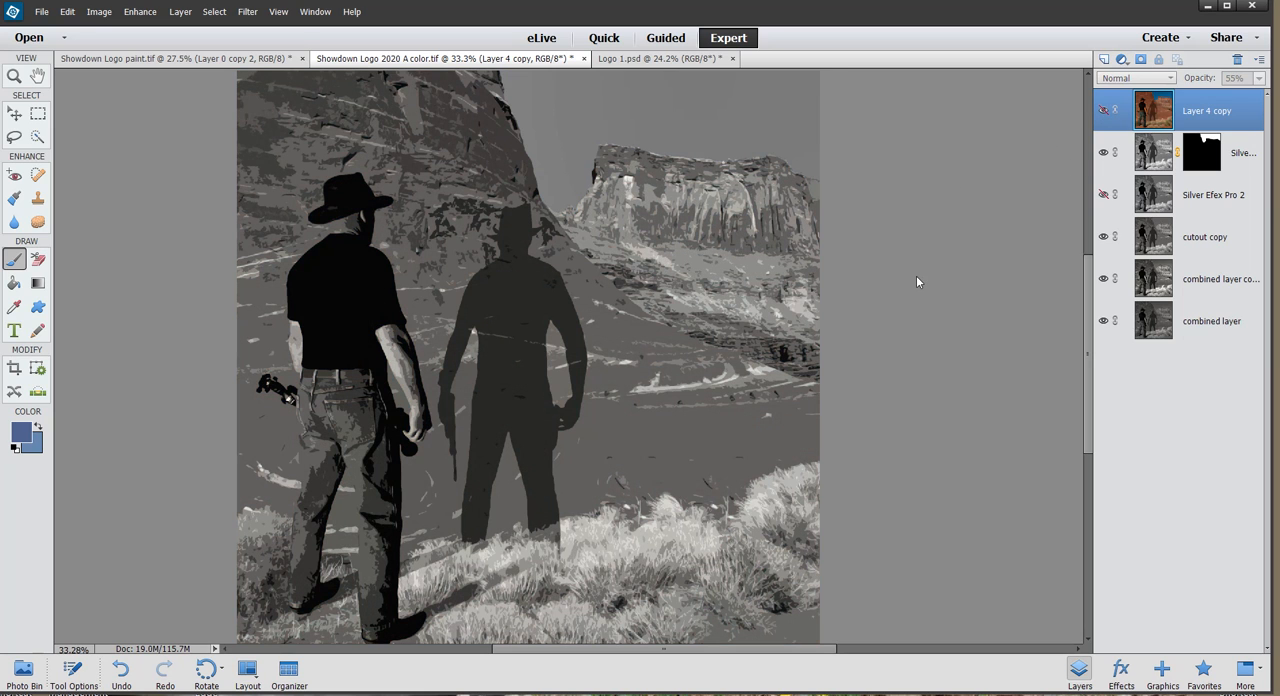
left_click(1103, 196)
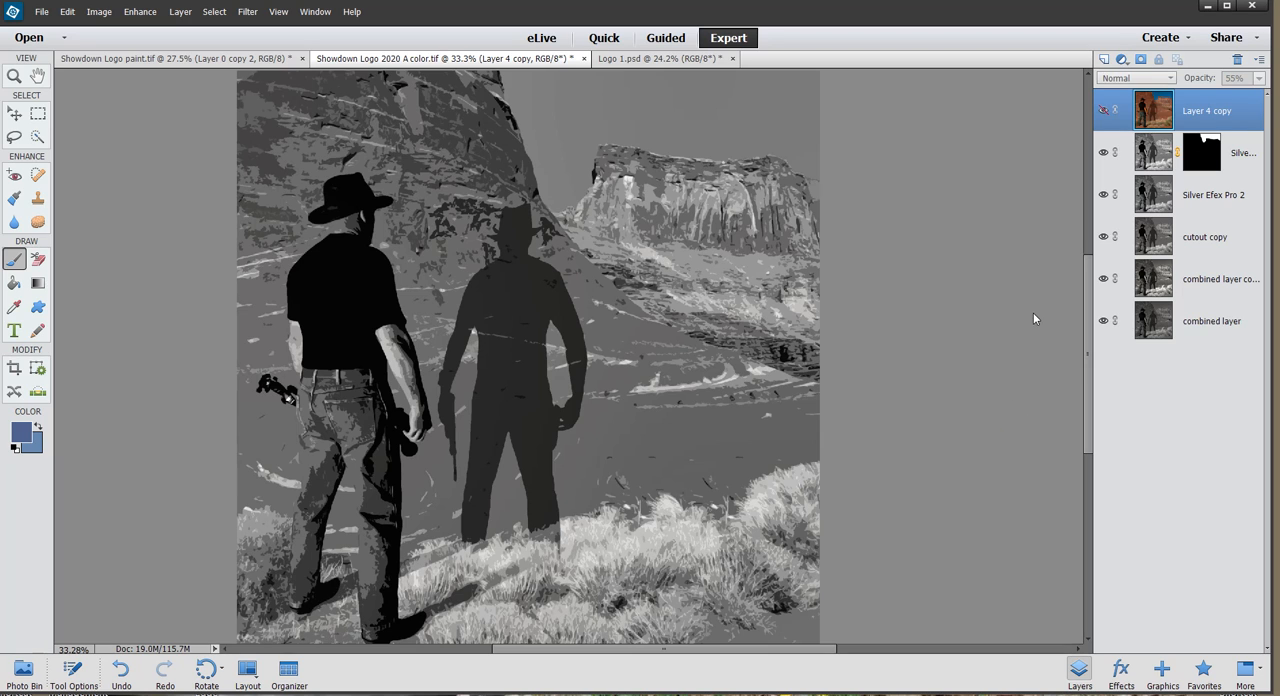
In Showdown Logo paint.tif, add a layer mask to Layer 0 copy 2 and invert it to black.
left_click(218, 60)
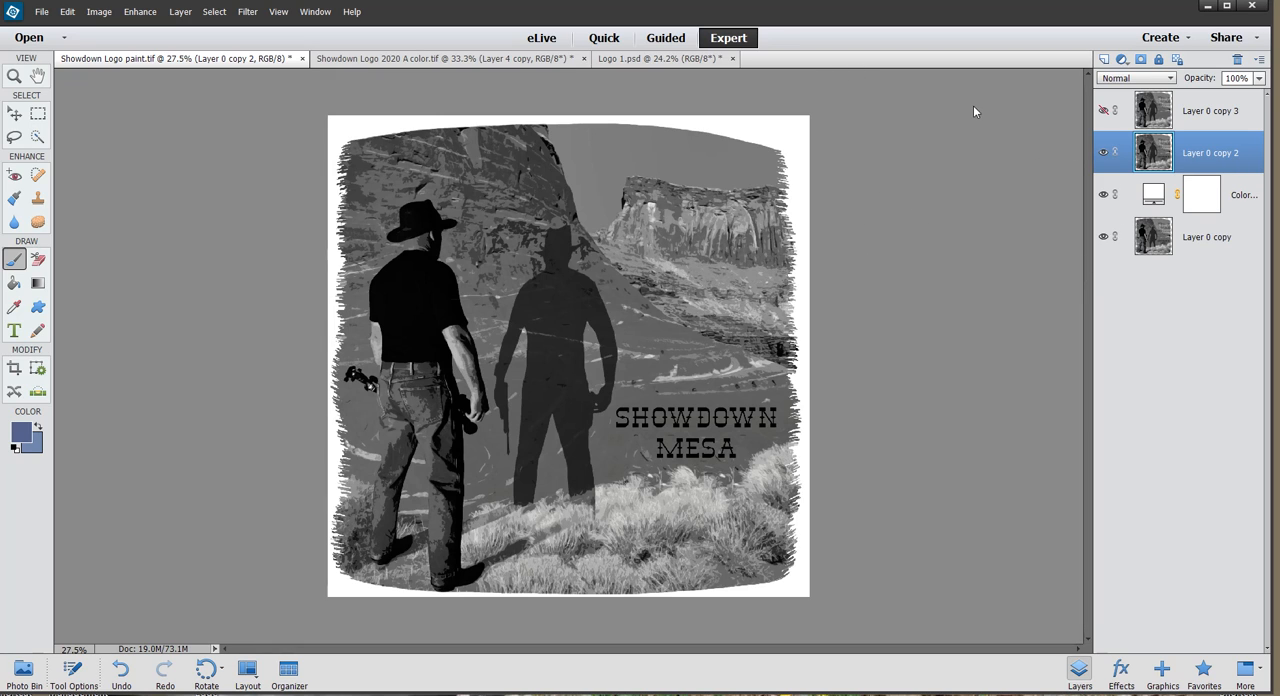
left_click(1141, 59)
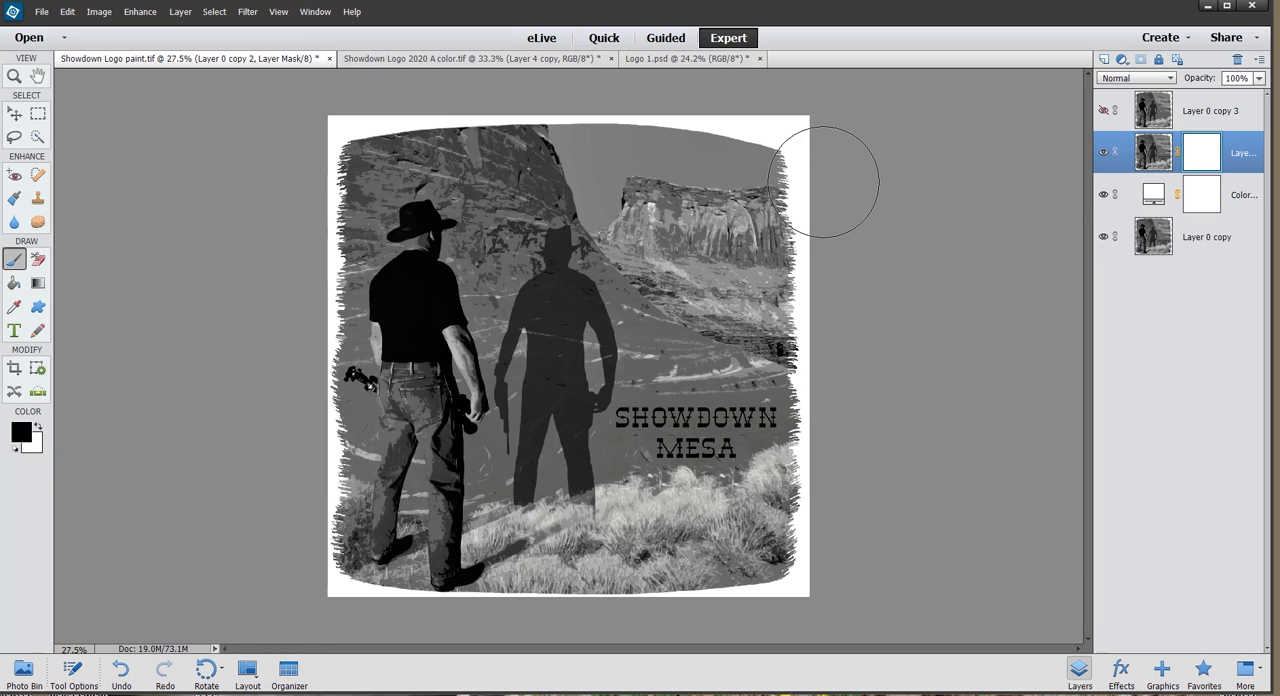
mouse_move(840, 173)
left_mouse_down()
mouse_move(640, 159)
mouse_move(369, 167)
mouse_move(342, 200)
mouse_move(780, 242)
mouse_move(826, 262)
mouse_move(763, 283)
mouse_move(384, 284)
mouse_move(323, 306)
mouse_move(795, 373)
mouse_move(678, 398)
mouse_move(420, 394)
mouse_move(325, 411)
mouse_move(594, 463)
mouse_move(859, 489)
mouse_move(756, 504)
mouse_move(401, 502)
mouse_move(326, 531)
mouse_move(596, 543)
mouse_move(822, 579)
mouse_move(440, 576)
left_mouse_up()
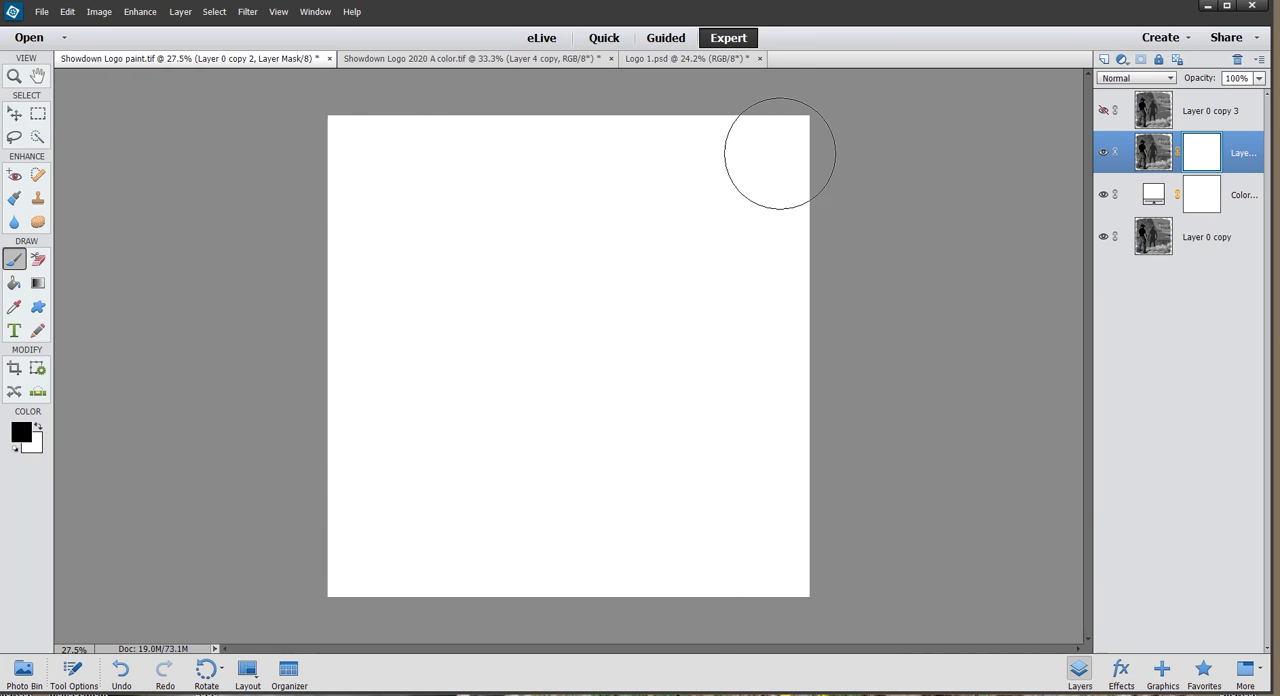
key("ctrl+i")
Choose the speckled 66 px brush from the Default Brushes set.
left_click(72, 672)
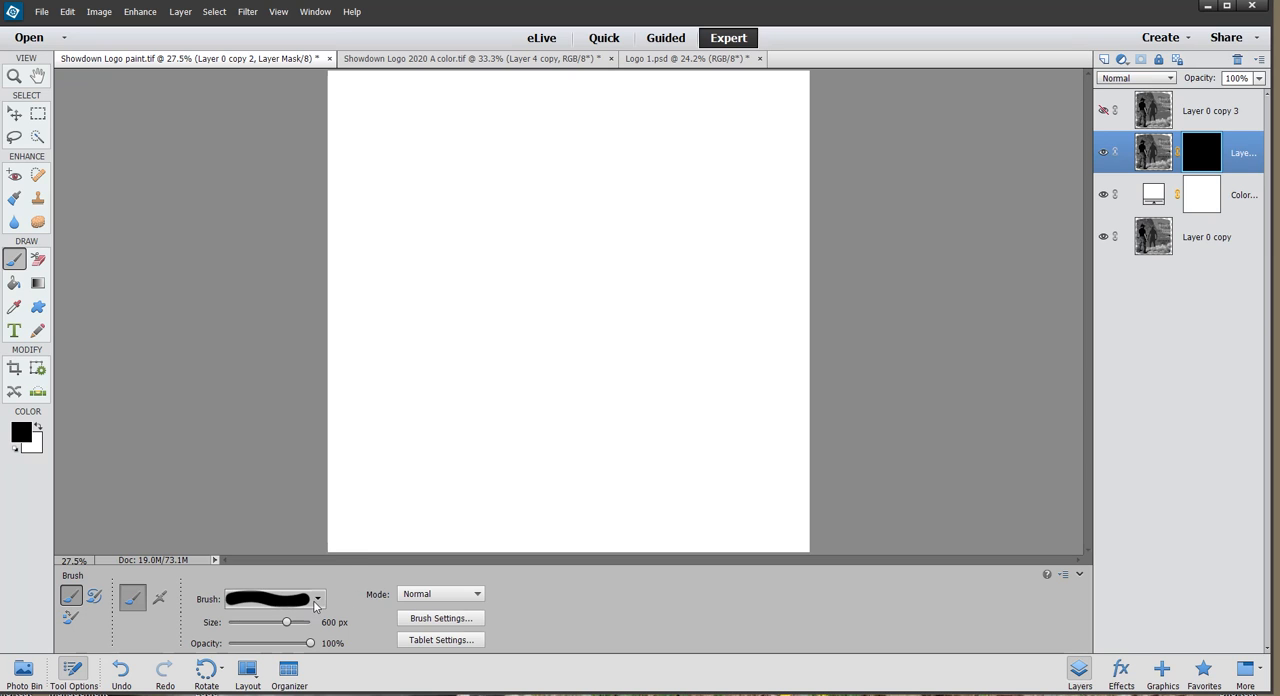
left_click(316, 600)
mouse_move(349, 479)
left_mouse_down()
mouse_move(346, 586)
mouse_move(344, 567)
left_mouse_up()
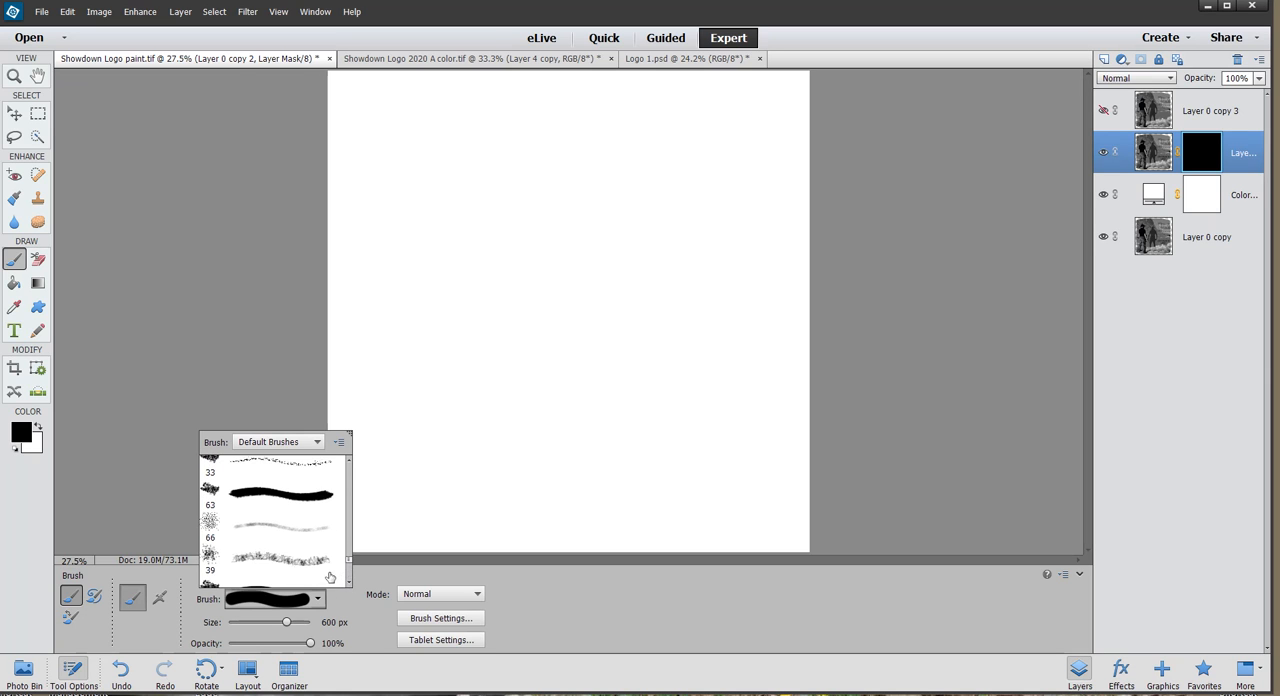
left_click(209, 522)
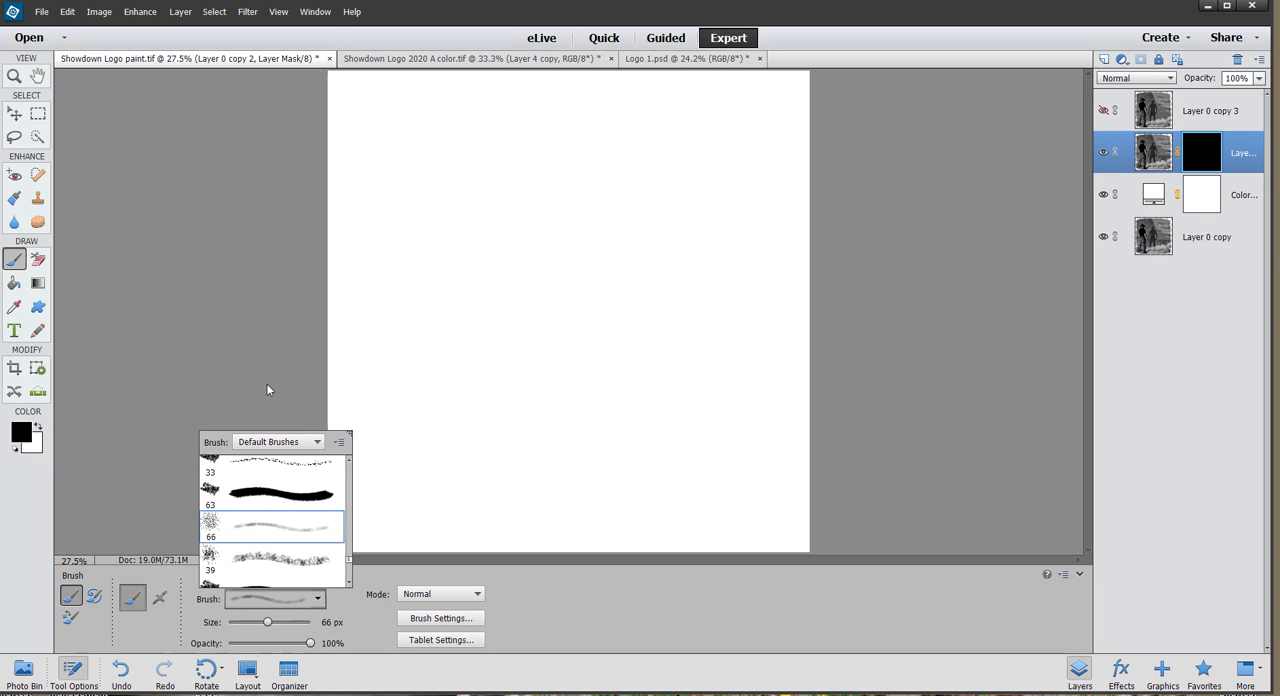
left_click(1136, 419)
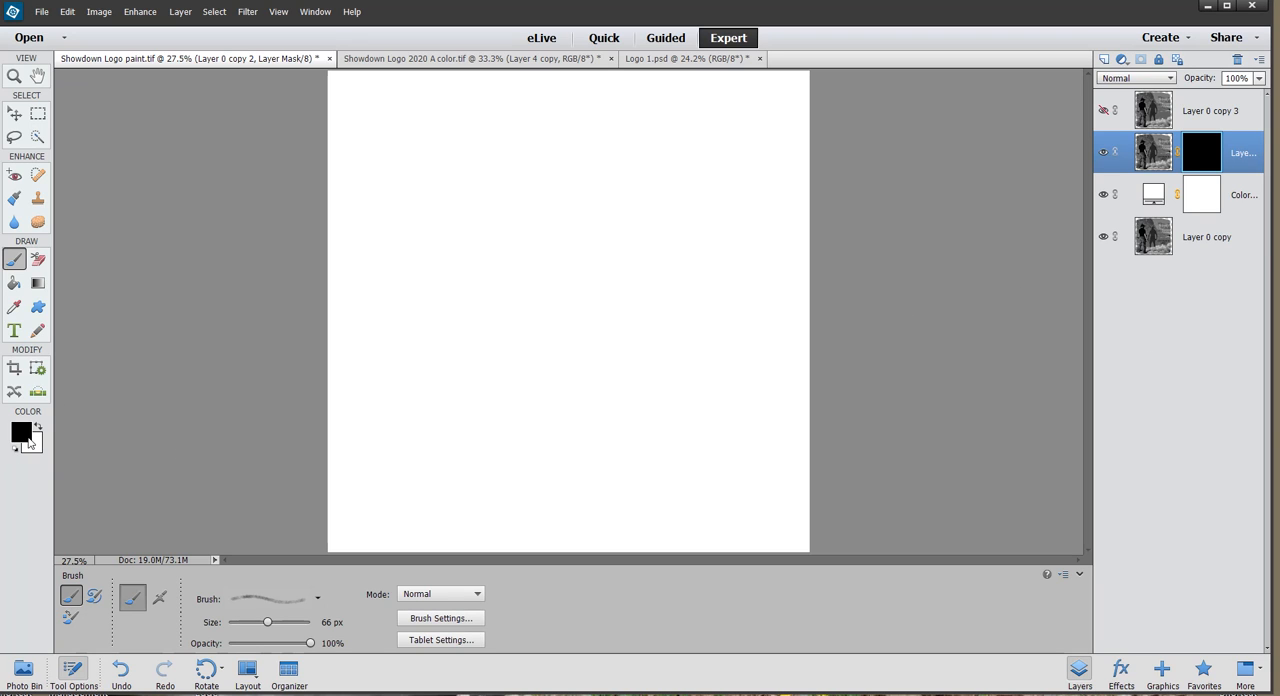
Make white the foreground color and enlarge the brush to 400 px.
key("x")
key("bracketright")
key("bracketright")
key("bracketright")
key("bracketright")
key("bracketright")
key("bracketright")
key("bracketright")
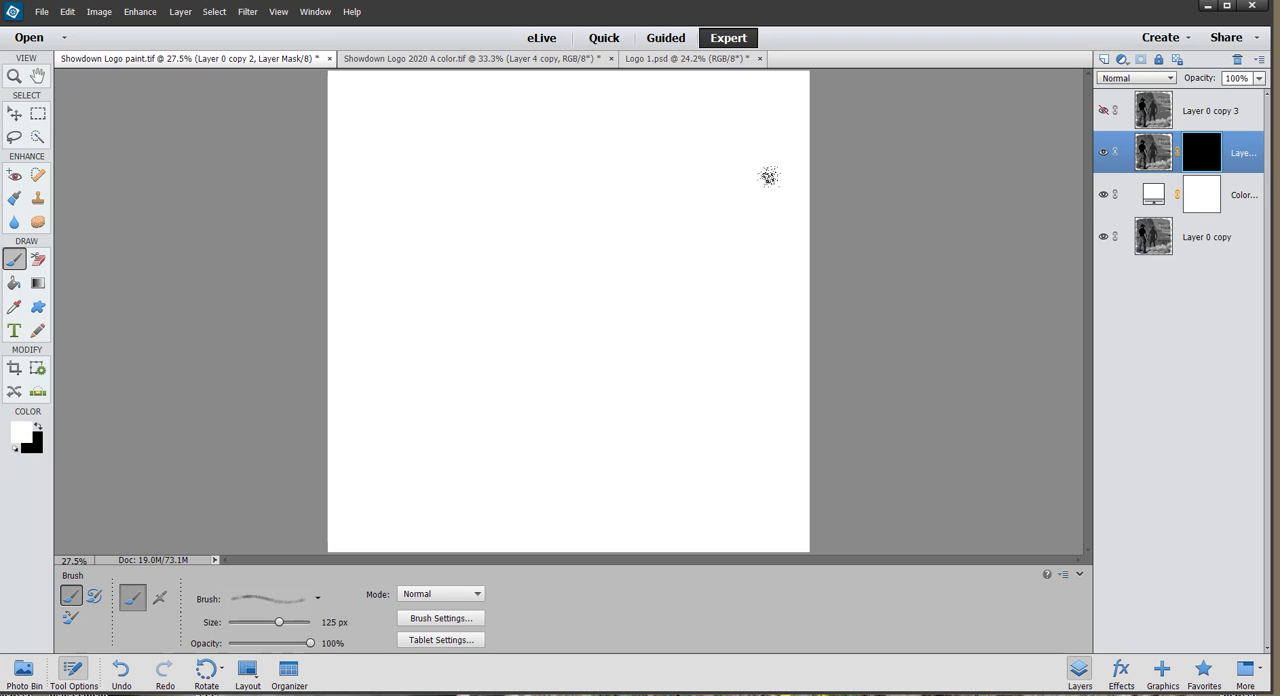
key("bracketright")
key("bracketright")
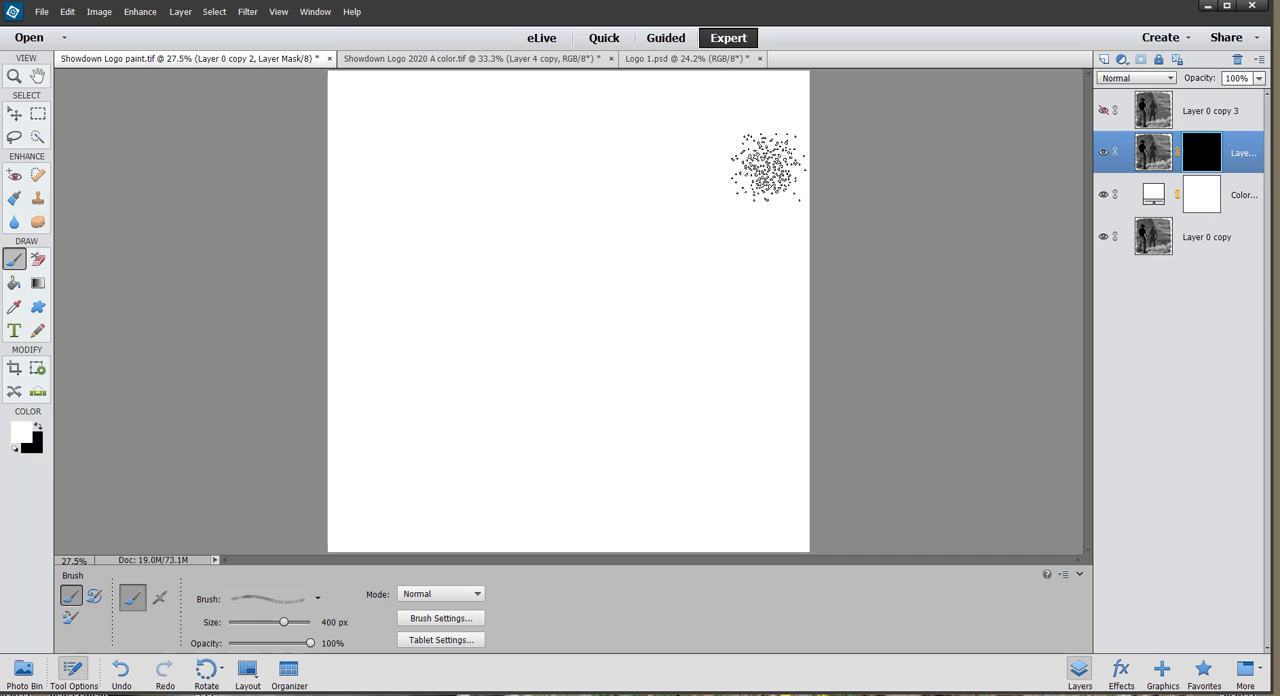
left_click(75, 675)
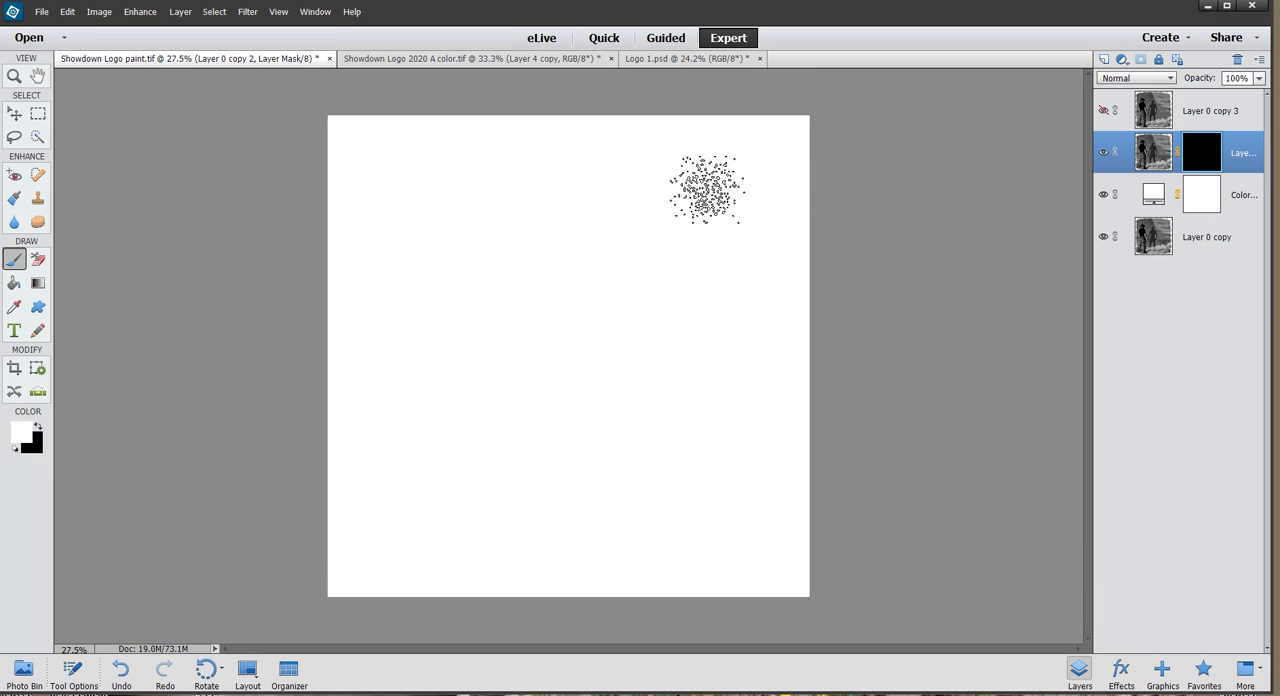
Try a speckled white stroke across the upper part of Layer 0 copy 2's mask and undo it.
scroll(705, 190, "up", 1)
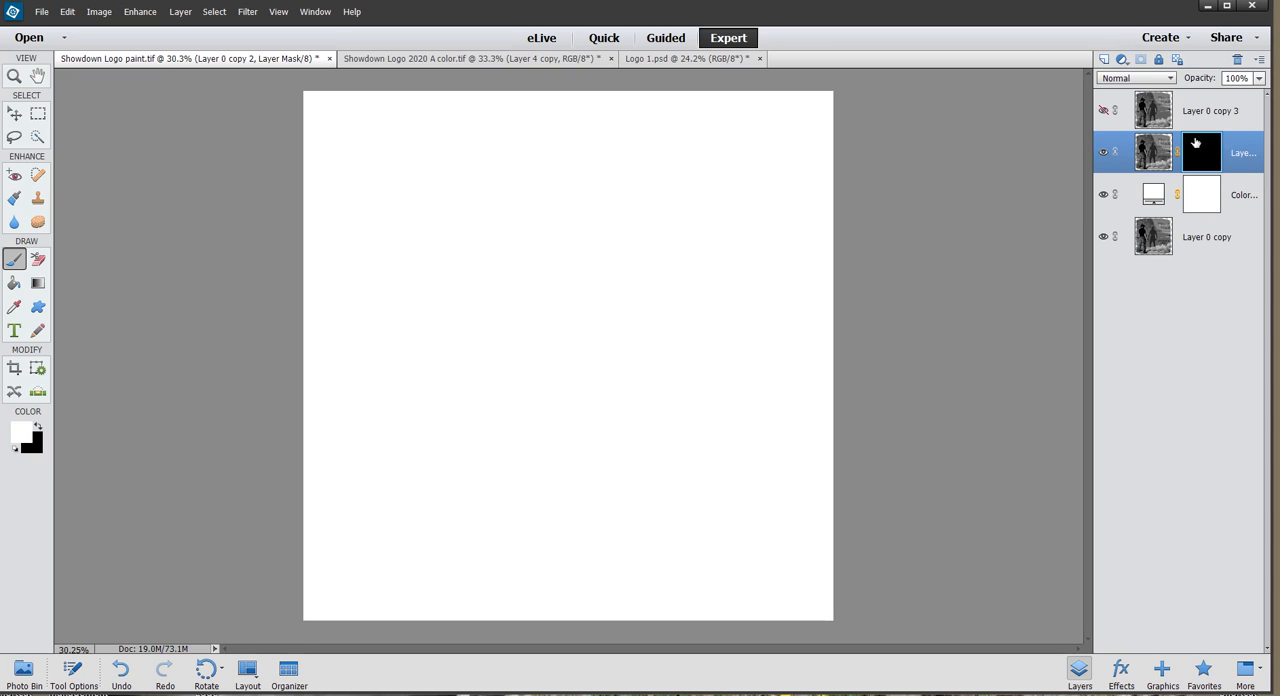
mouse_move(783, 178)
left_mouse_down()
mouse_move(634, 158)
mouse_move(485, 162)
mouse_move(395, 195)
mouse_move(670, 180)
mouse_move(760, 208)
mouse_move(500, 200)
left_mouse_up()
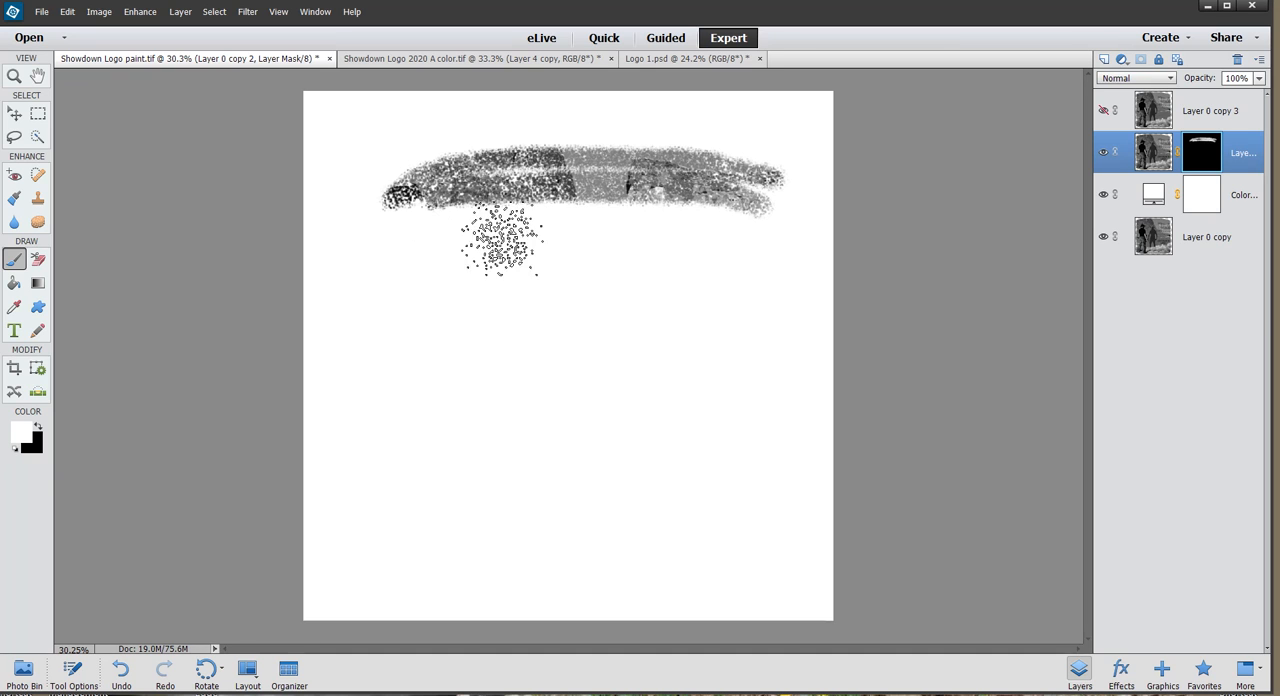
left_click(110, 674)
Choose the denser 46 px spatter brush from the Default Brushes set.
left_click(74, 672)
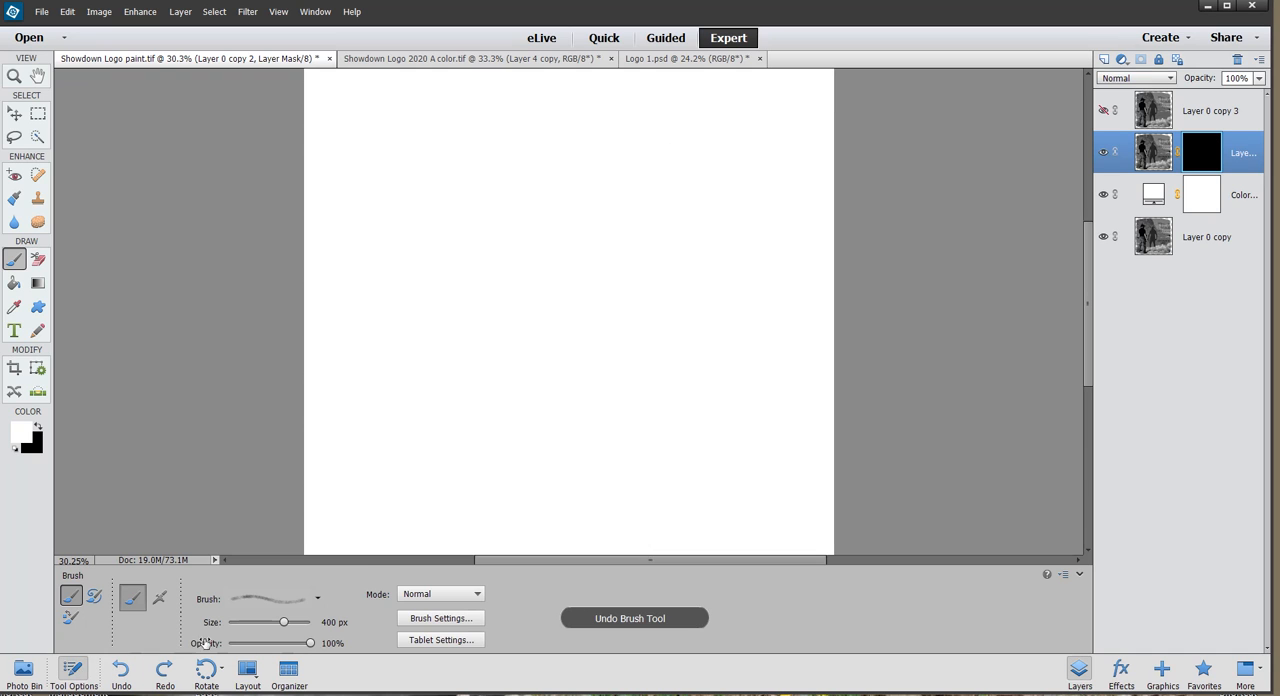
left_click(318, 599)
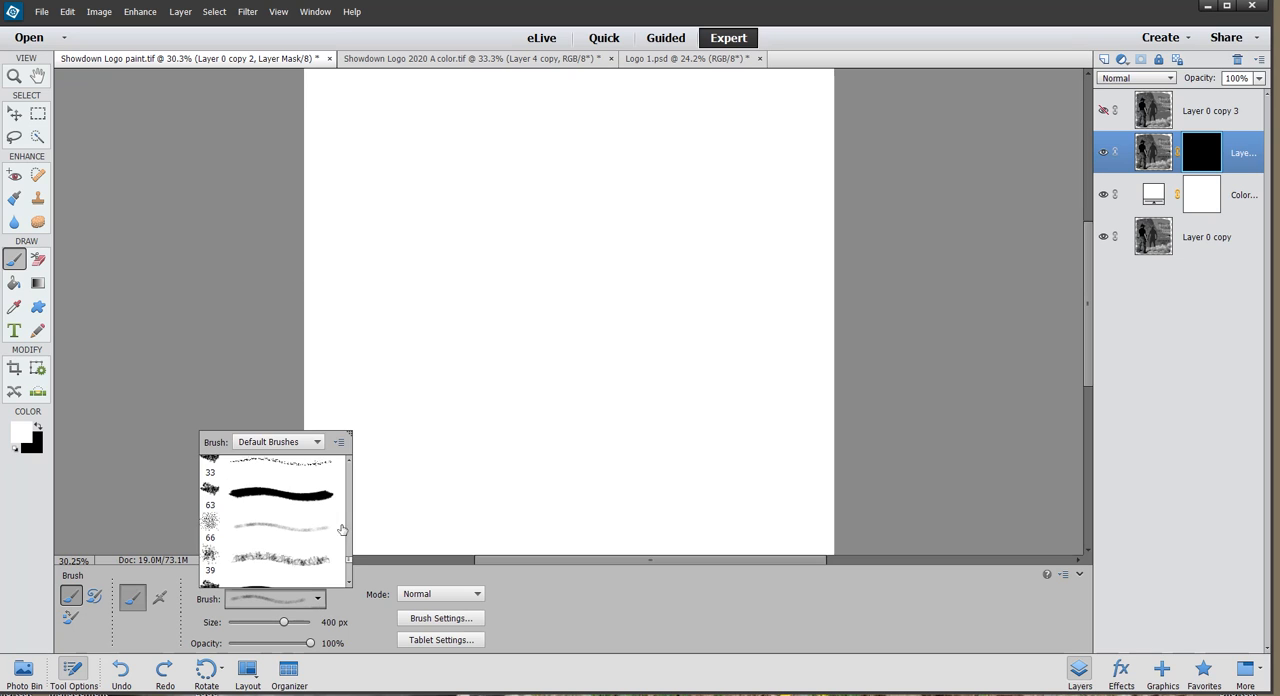
scroll(348, 566, "down", 8)
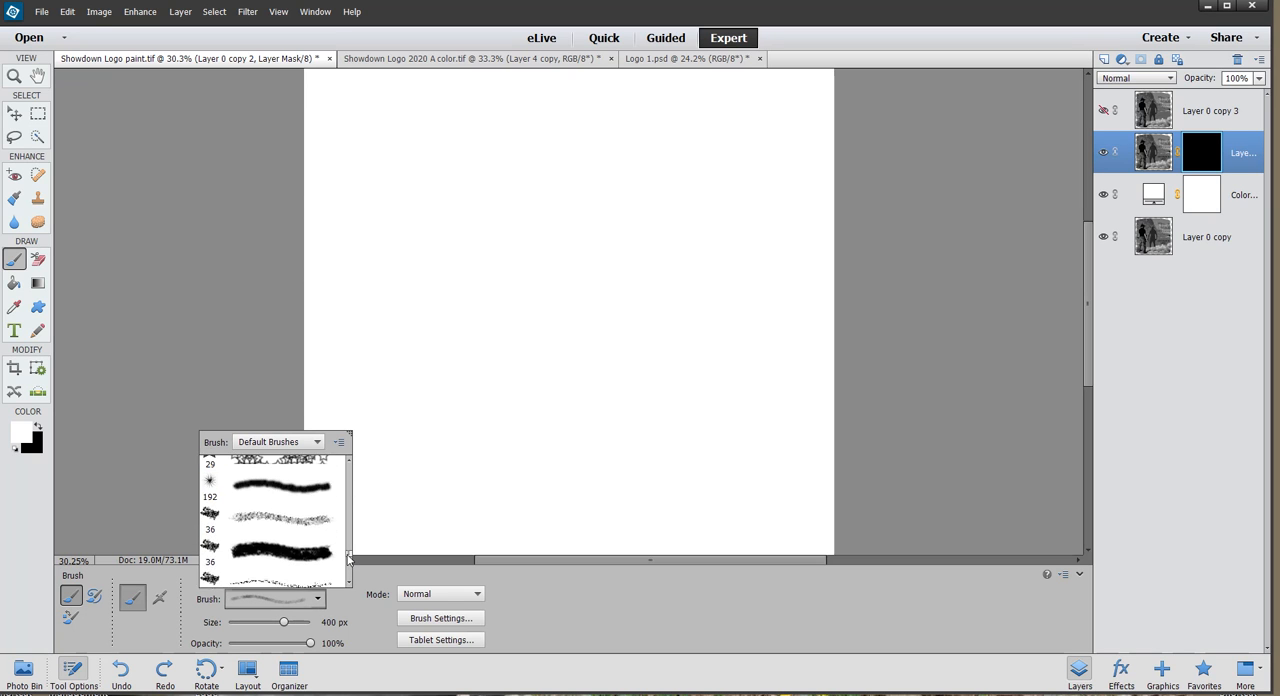
scroll(347, 553, "up", 8)
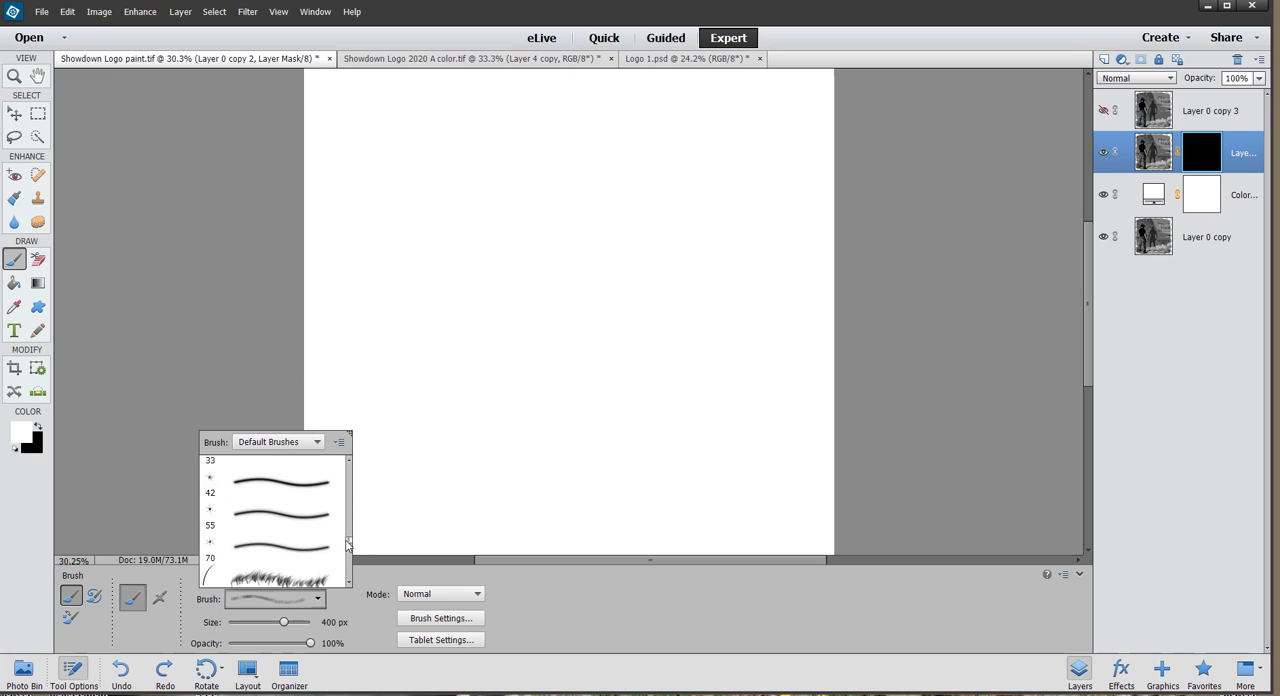
scroll(348, 530, "up", 3)
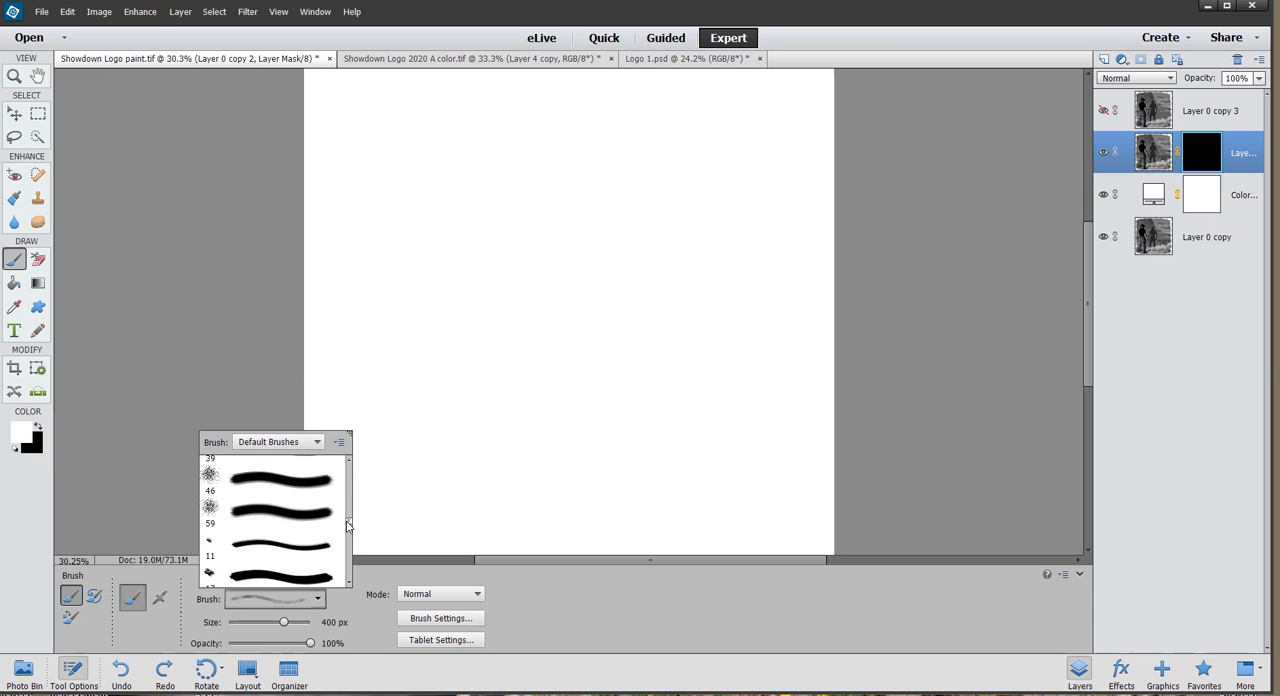
mouse_move(237, 514)
left_mouse_down()
mouse_move(170, 506)
mouse_move(206, 518)
left_mouse_up()
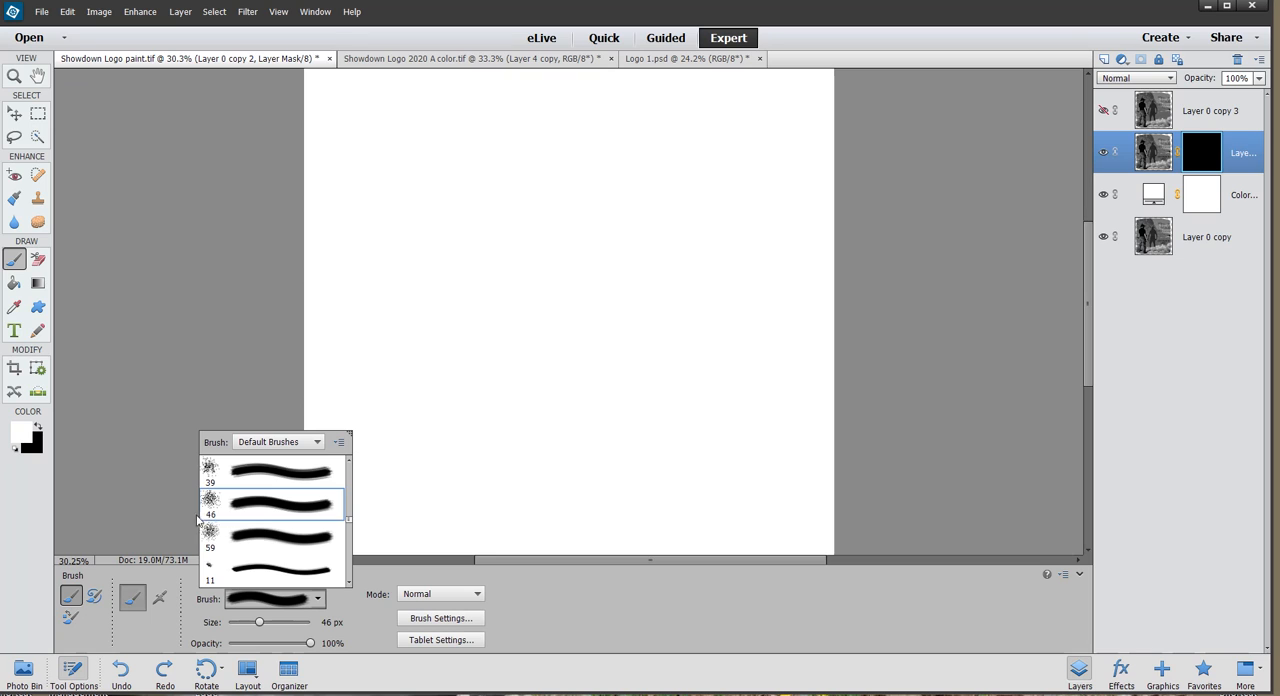
left_click(152, 439)
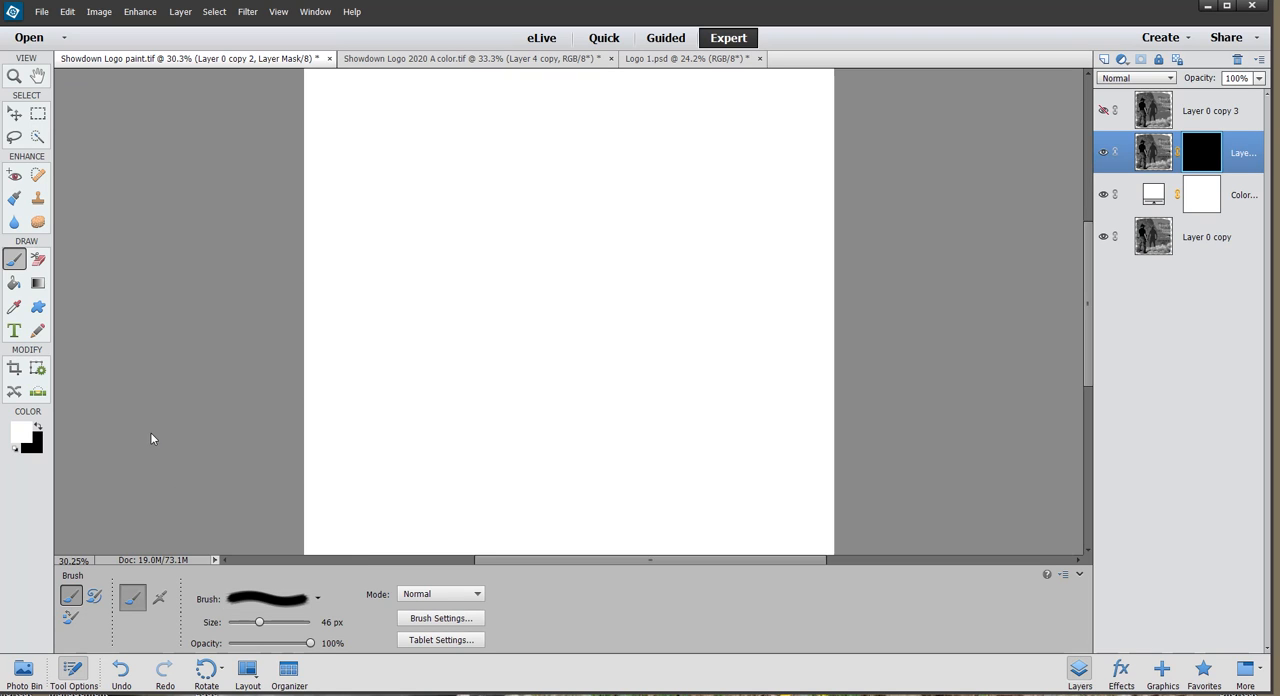
left_click(84, 670)
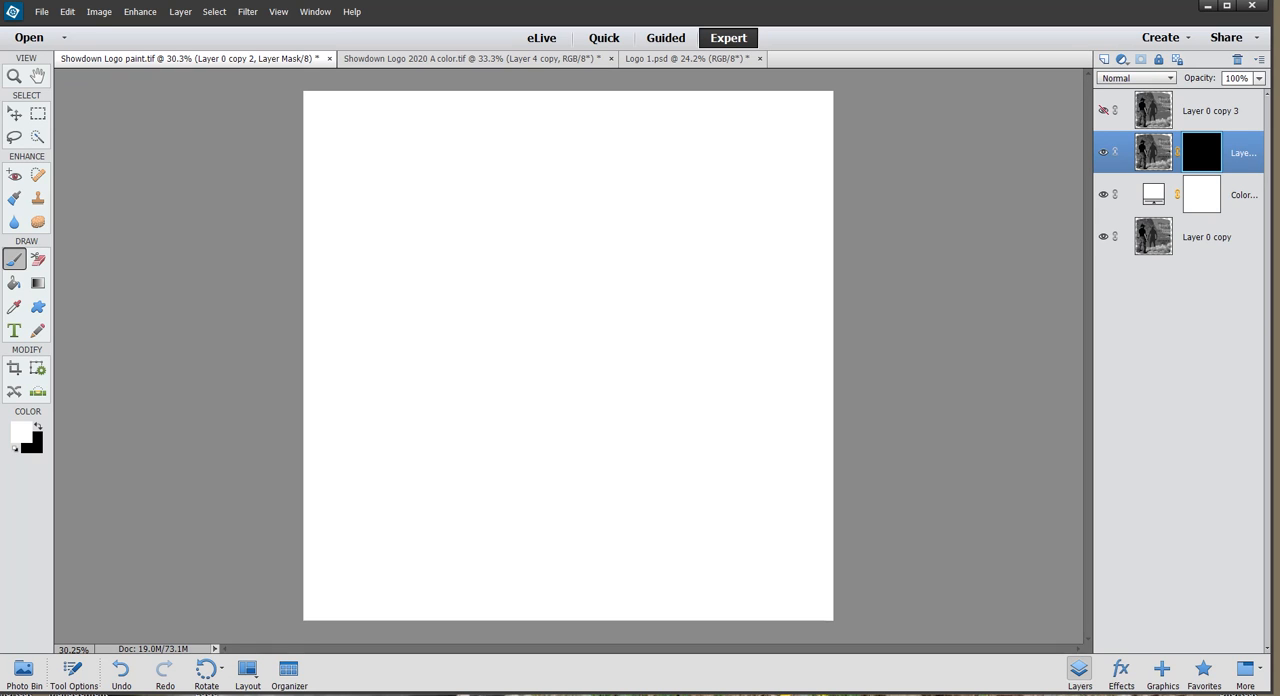
Enlarge the brush and paint white on Layer 0 copy 2's mask to reveal the image, leaving a ragged white border around it.
key("bracketright")
key("bracketright")
key("bracketright")
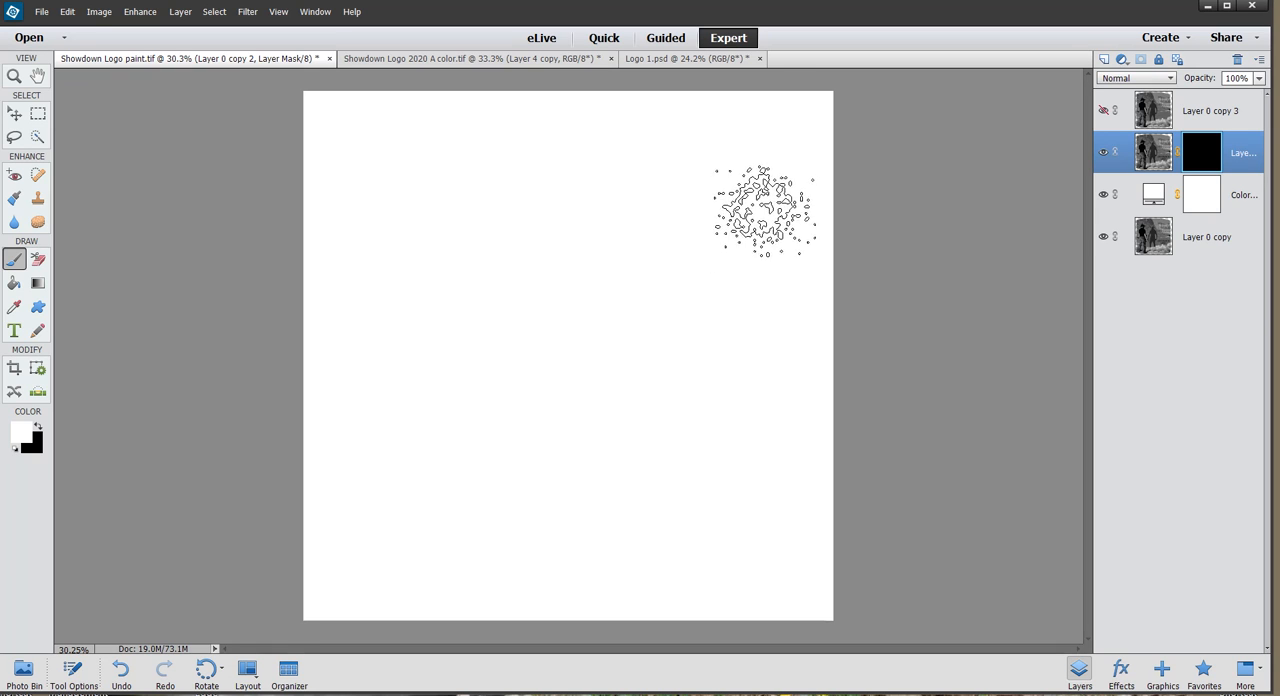
mouse_move(776, 190)
left_mouse_down()
mouse_move(605, 170)
mouse_move(475, 175)
mouse_move(405, 195)
mouse_move(375, 245)
mouse_move(740, 230)
mouse_move(770, 250)
mouse_move(778, 285)
mouse_move(383, 288)
mouse_move(368, 293)
mouse_move(405, 300)
mouse_move(365, 345)
mouse_move(770, 340)
mouse_move(775, 390)
mouse_move(370, 395)
mouse_move(385, 400)
mouse_move(370, 395)
mouse_move(350, 432)
mouse_move(630, 450)
mouse_move(740, 440)
mouse_move(760, 425)
mouse_move(770, 460)
mouse_move(640, 490)
mouse_move(395, 495)
mouse_move(400, 480)
mouse_move(360, 520)
mouse_move(390, 540)
mouse_move(530, 545)
mouse_move(750, 508)
left_mouse_up()
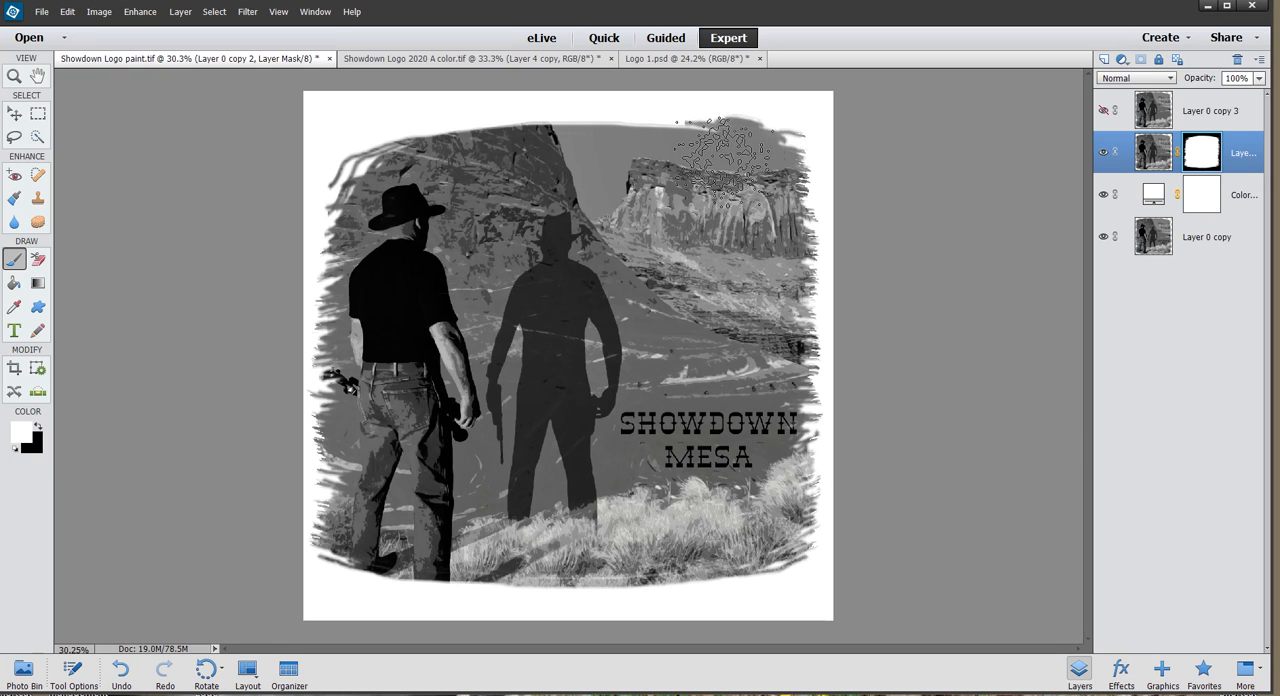
left_click_drag(440, 155, 350, 160)
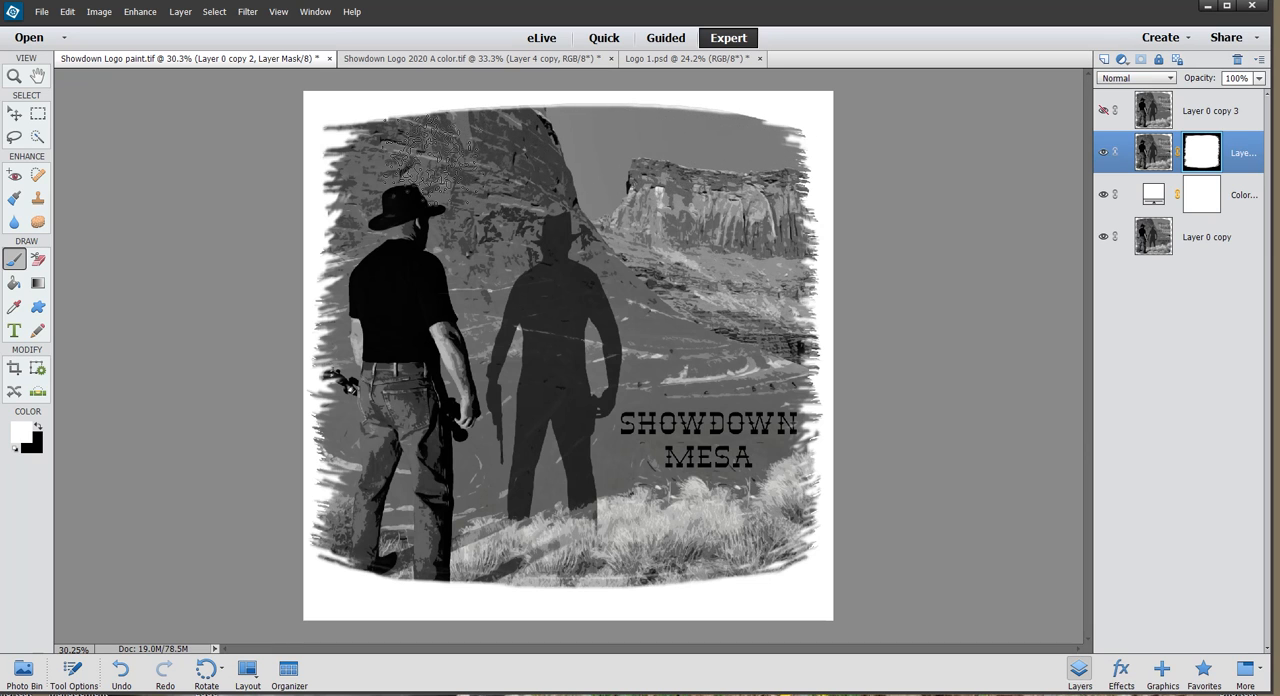
left_click_drag(384, 165, 387, 171)
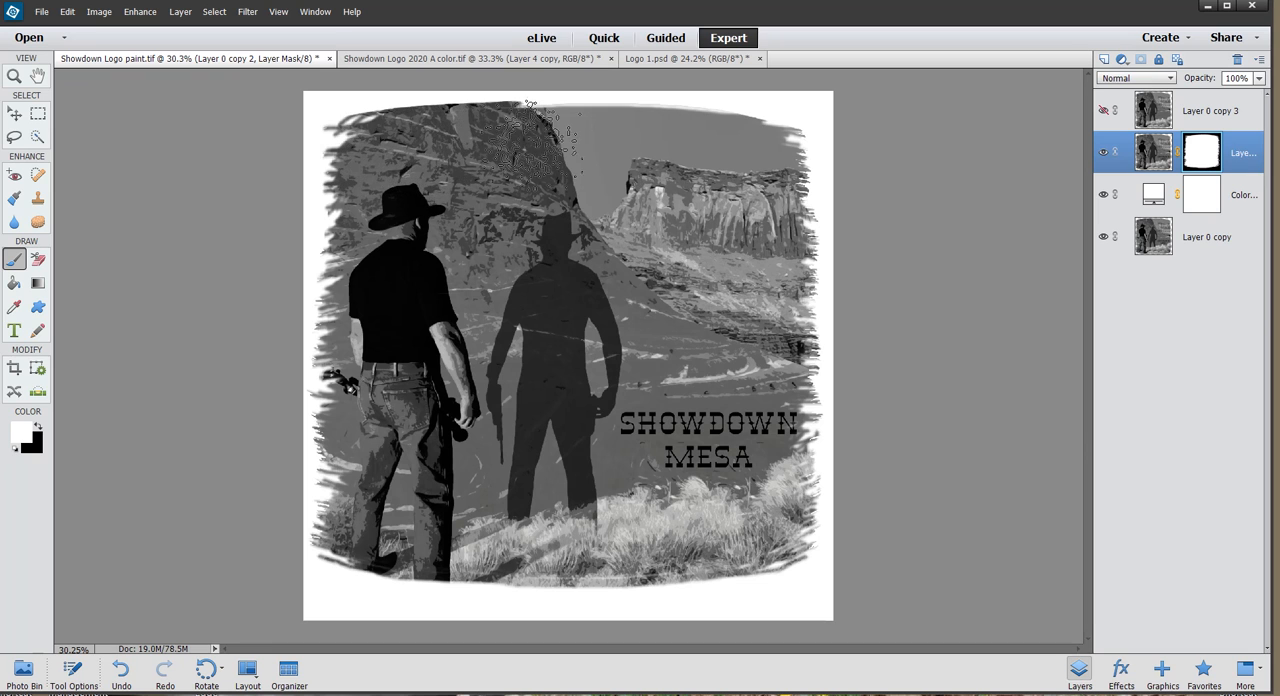
mouse_move(765, 535)
left_mouse_down()
mouse_move(610, 560)
mouse_move(385, 550)
left_mouse_up()
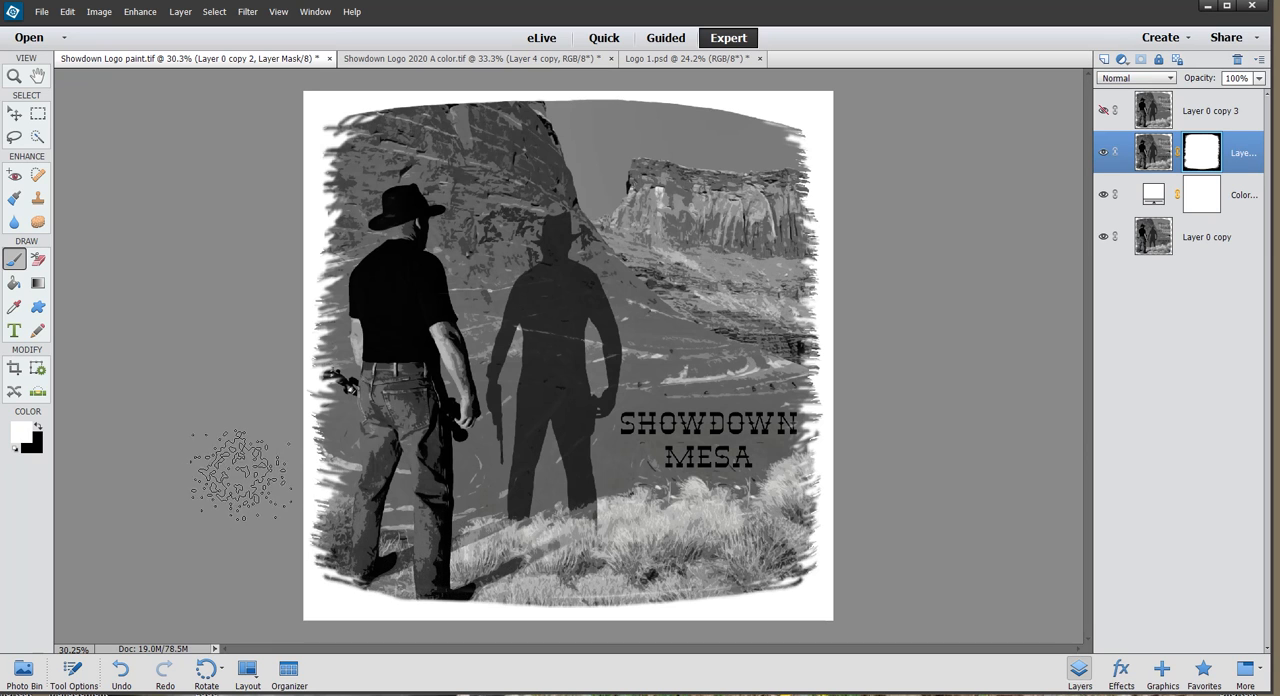